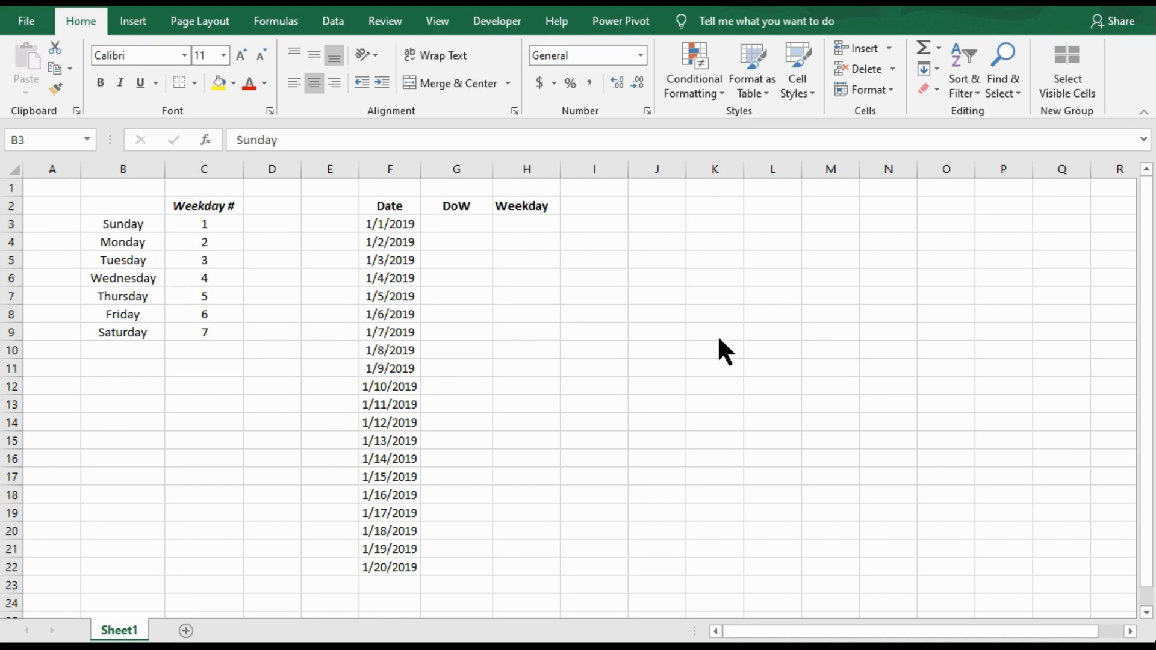
Step: Enter =TEXT(F3,"dddd") in G3 and fill it down the DoW column through G22
left_click(528, 227)
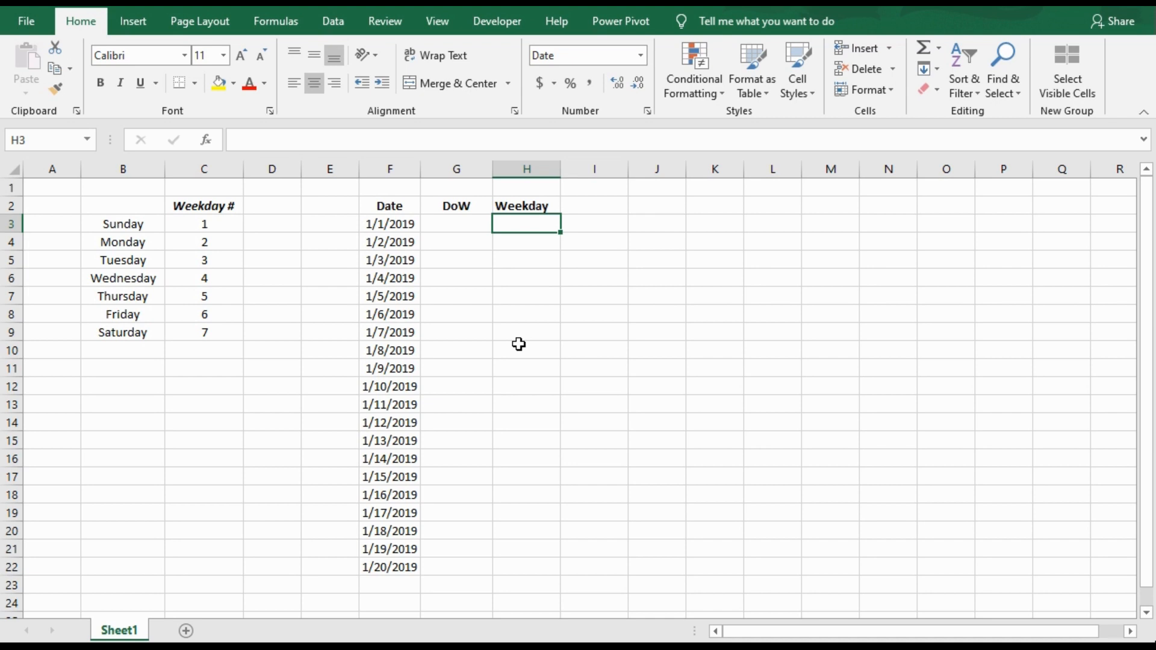
left_click(458, 224)
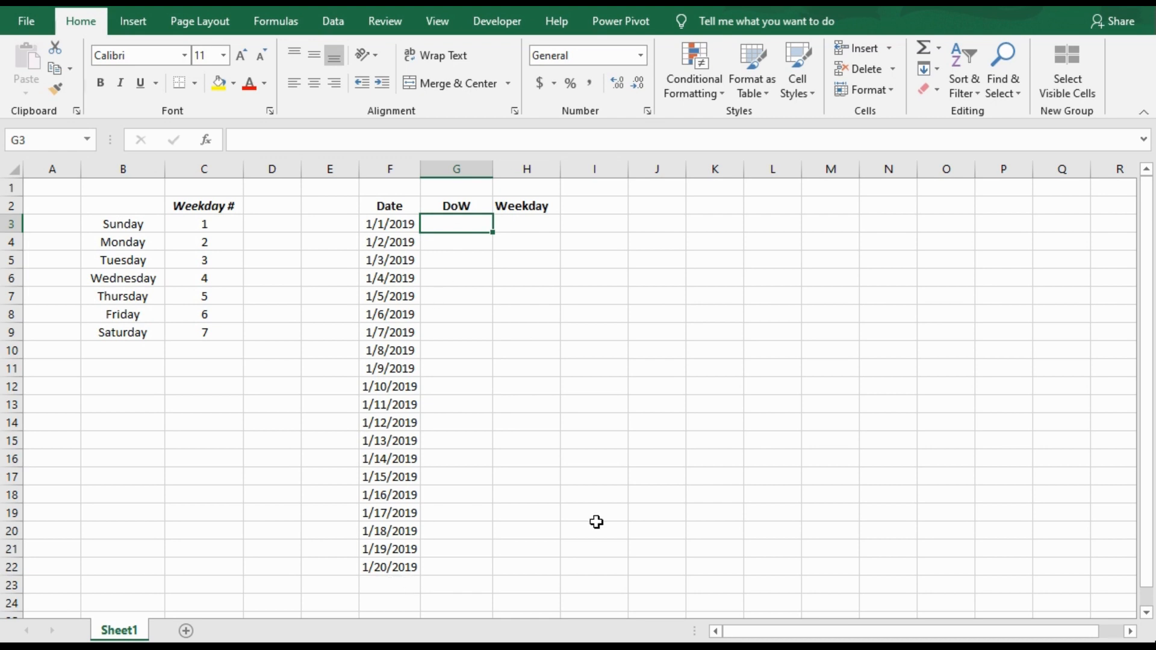
type("=text")
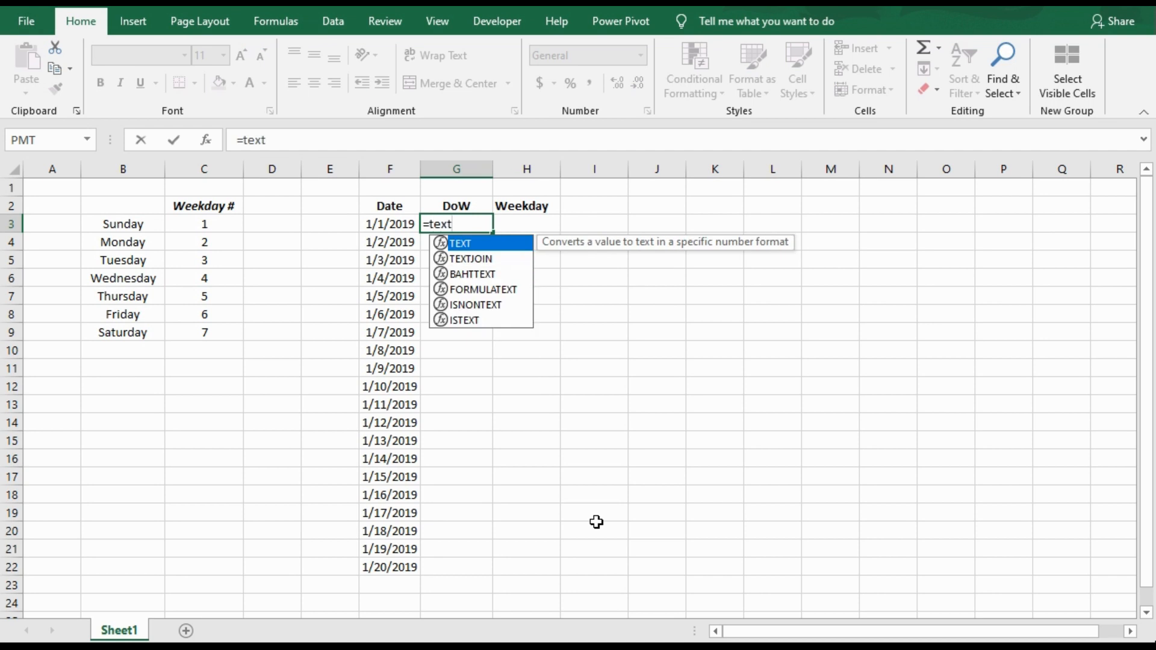
key("Tab")
key("Left")
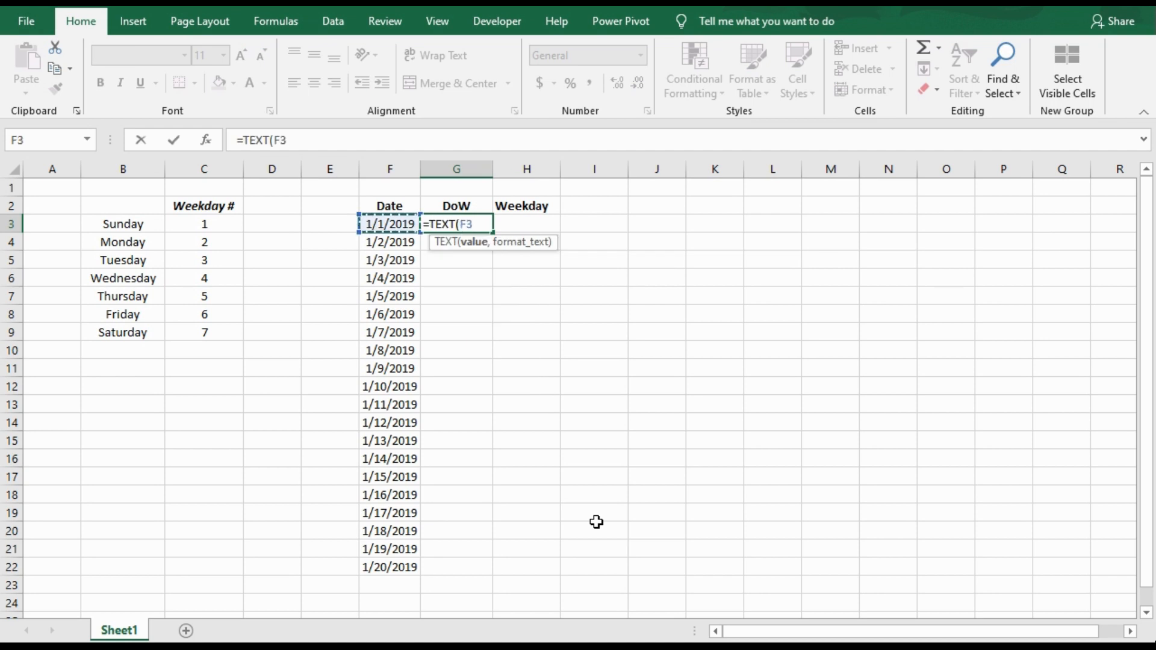
type(",\"")
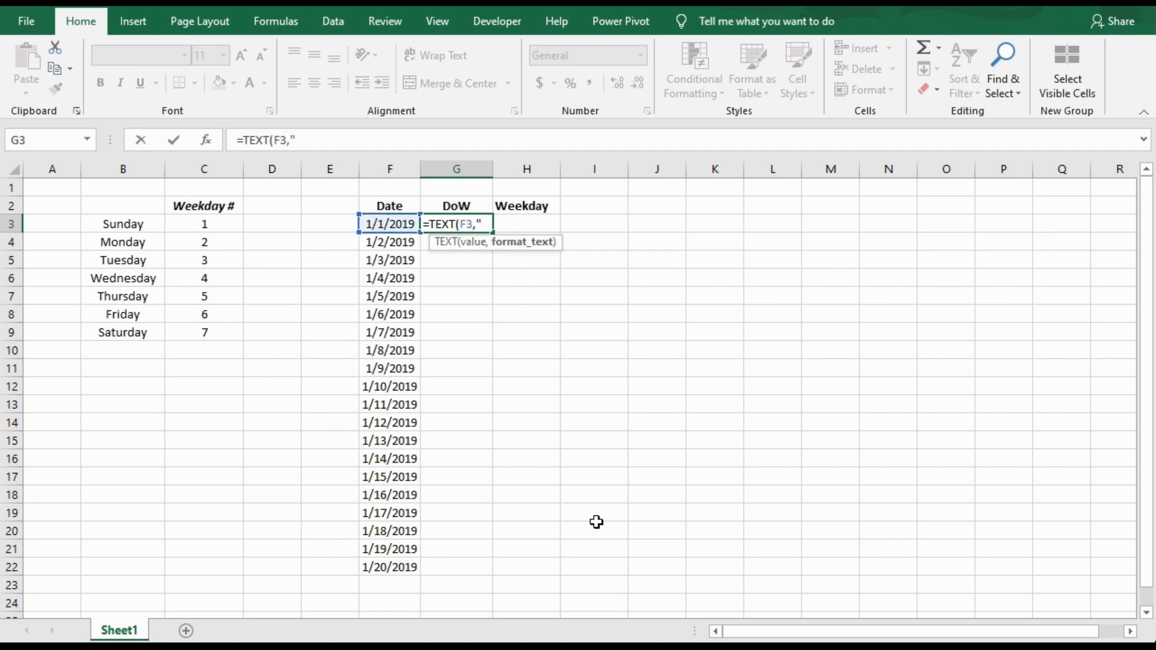
type("dddd\")")
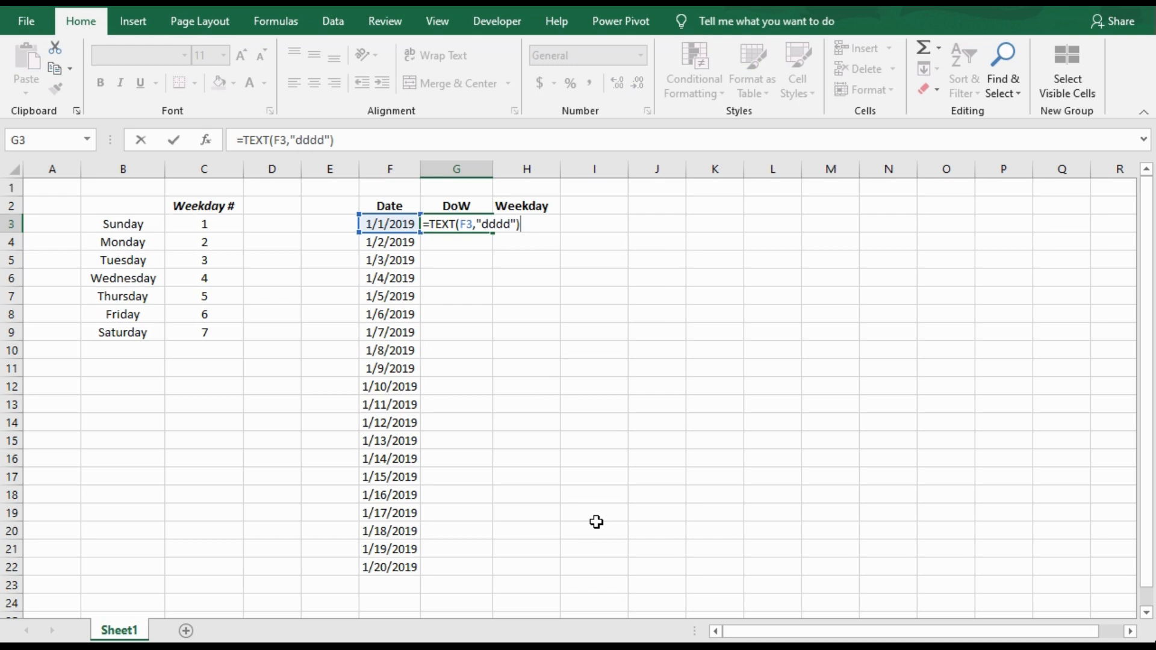
key("Return")
left_click(487, 228)
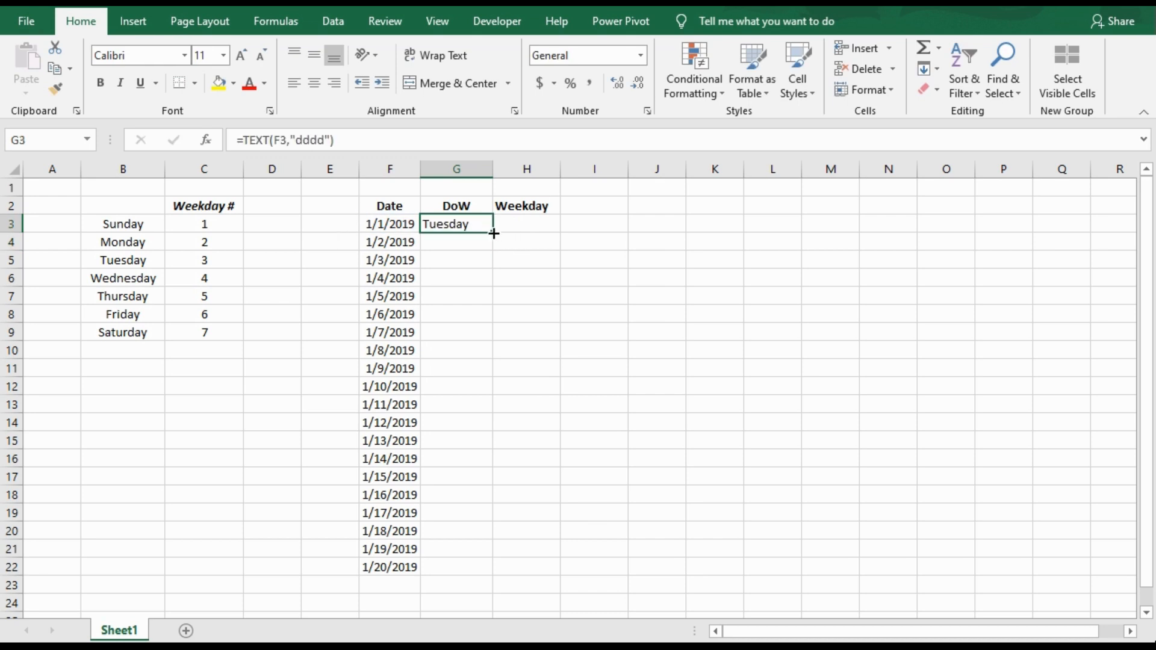
double_click(493, 233)
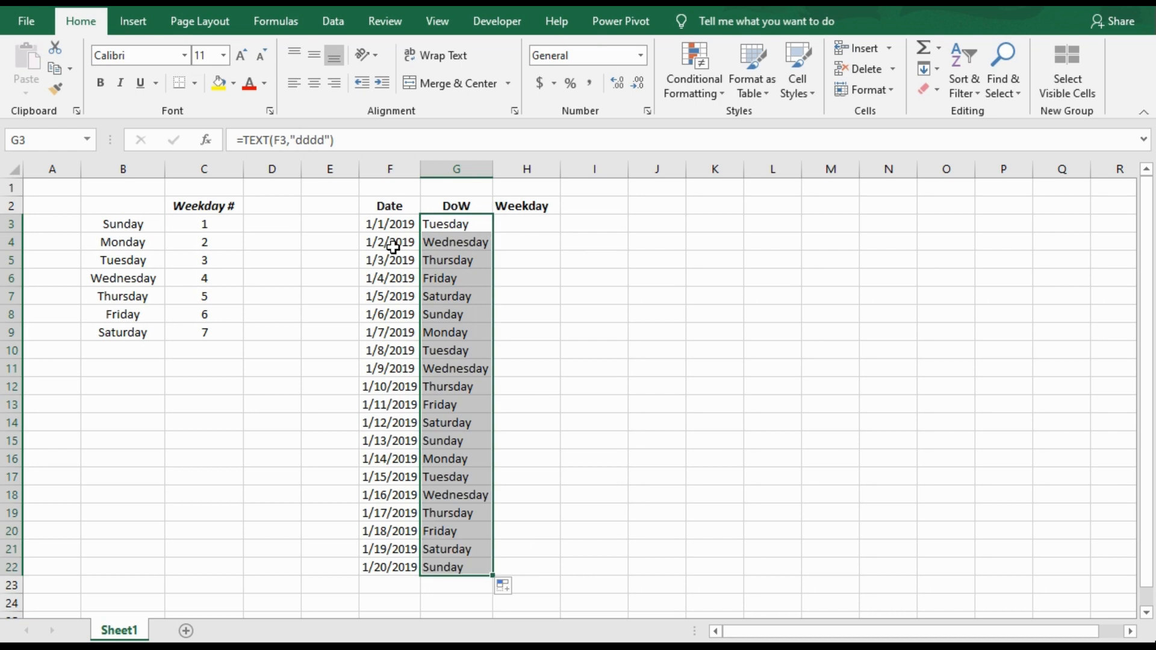
left_click(527, 242)
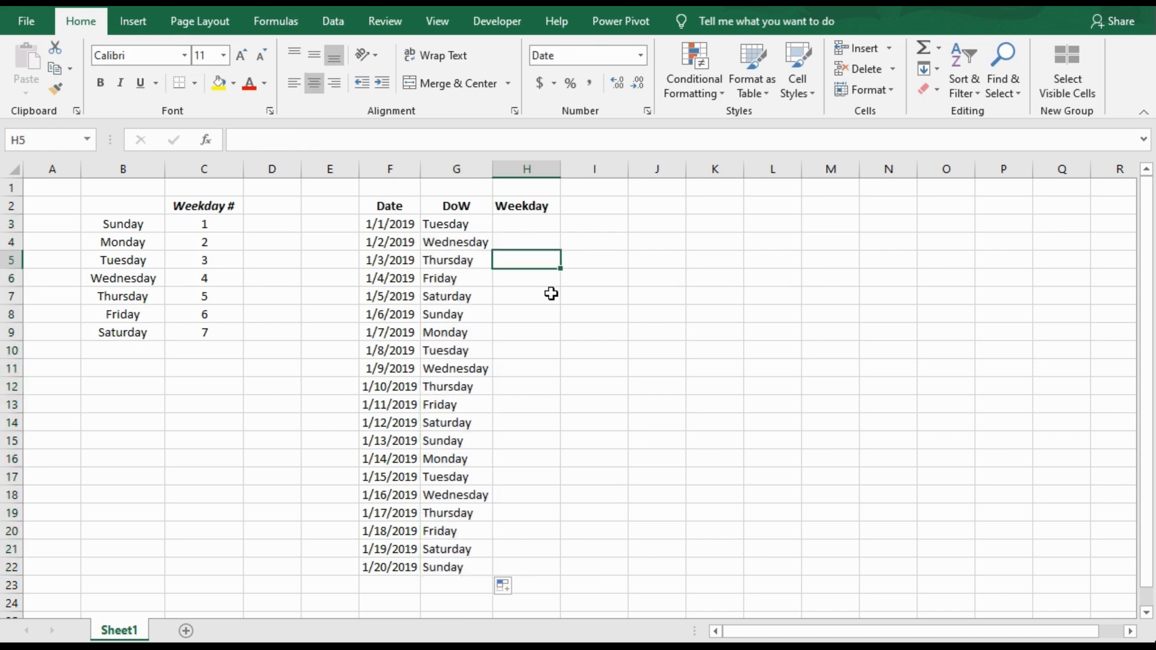
left_click(529, 224)
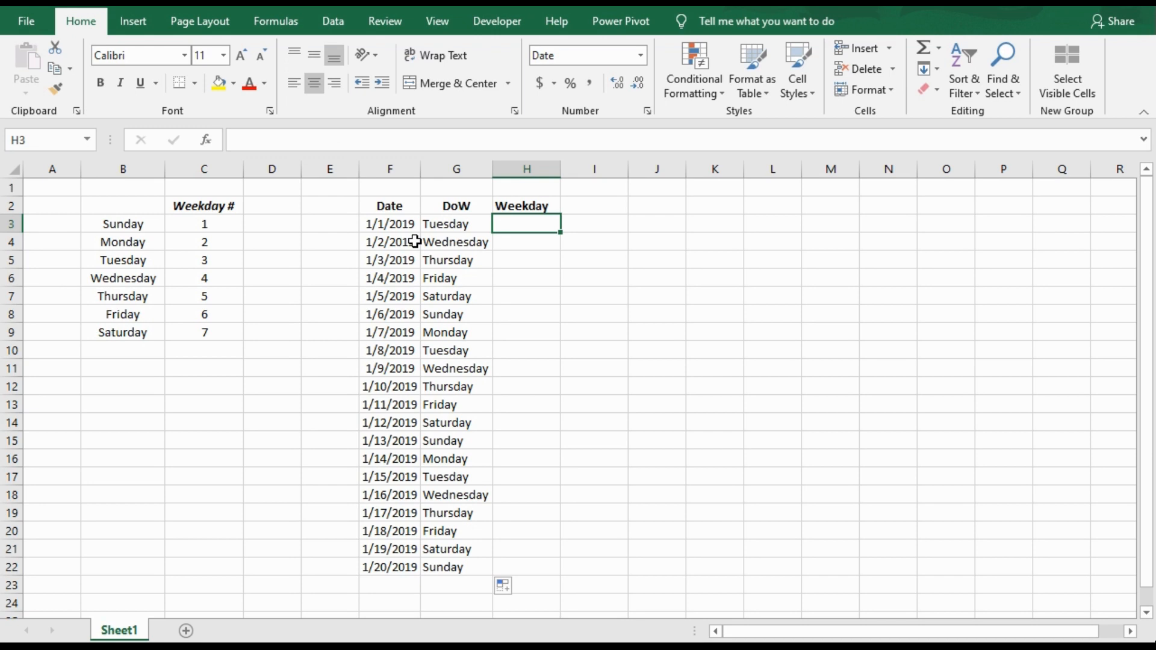
type("=")
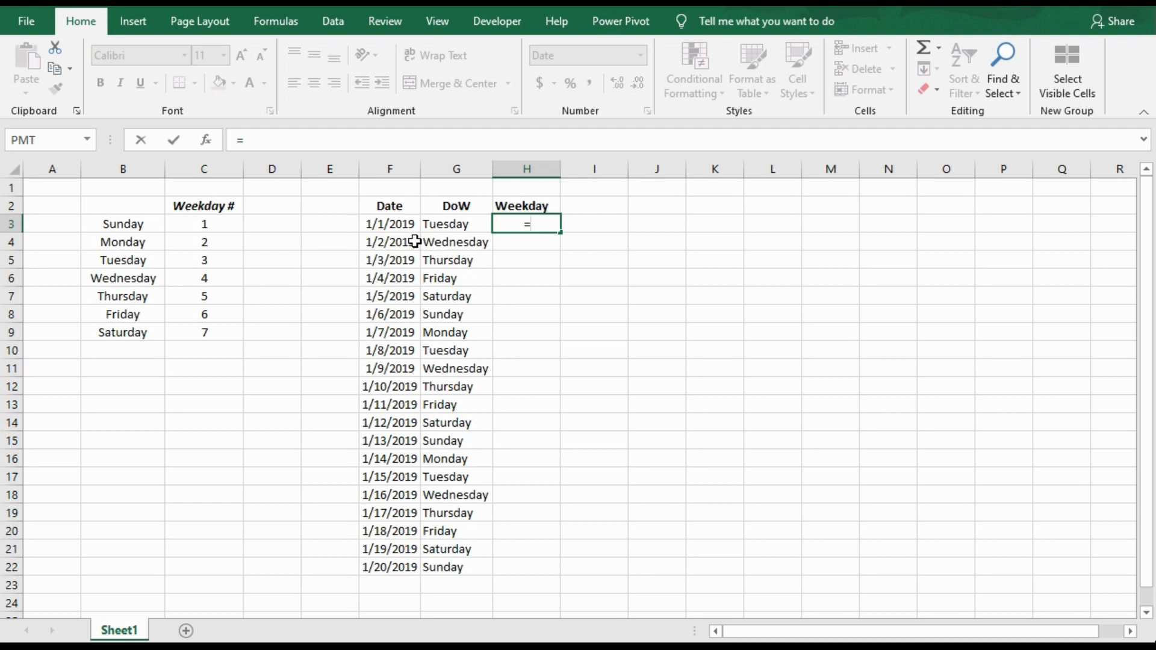
type("w")
key("Escape")
Step: Try =WEEKDAY(F3) in I3, format the result as a number, and clear the formula
key("Right")
type("=weekd")
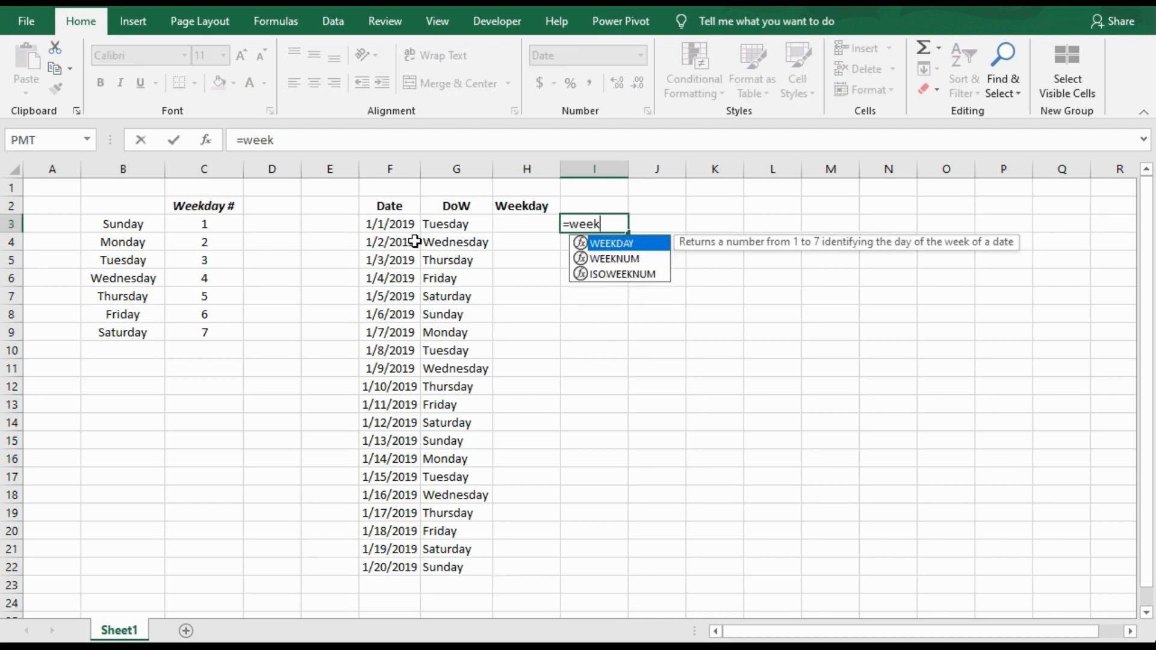
key("Tab")
key("Left")
key("Left")
key("Left")
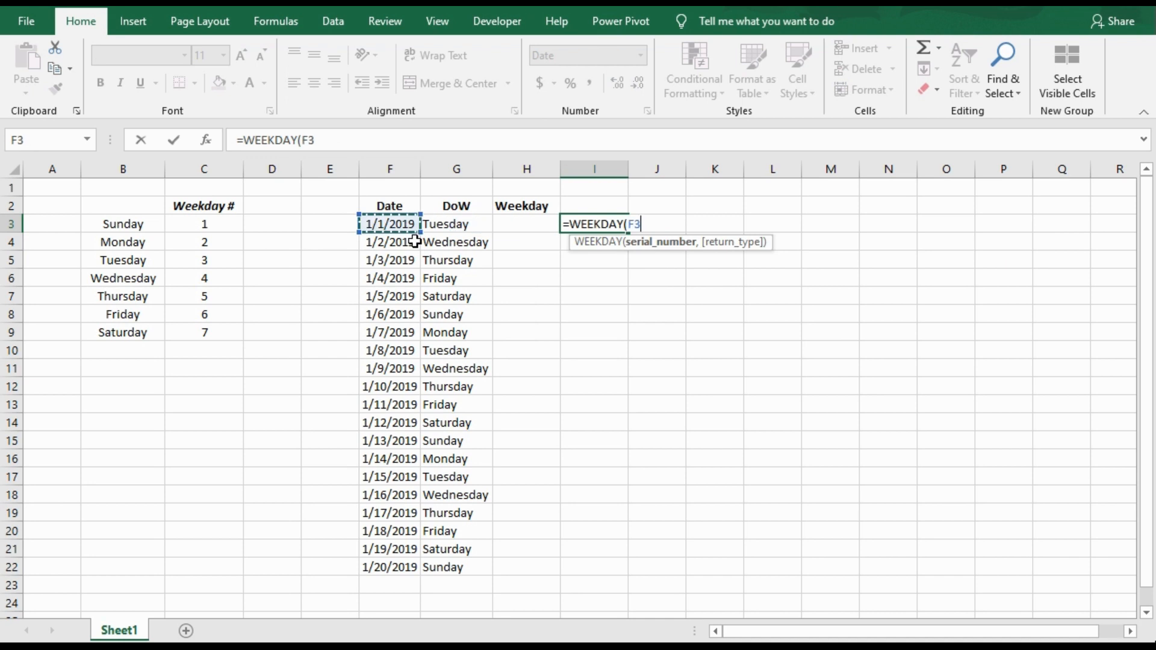
type(")")
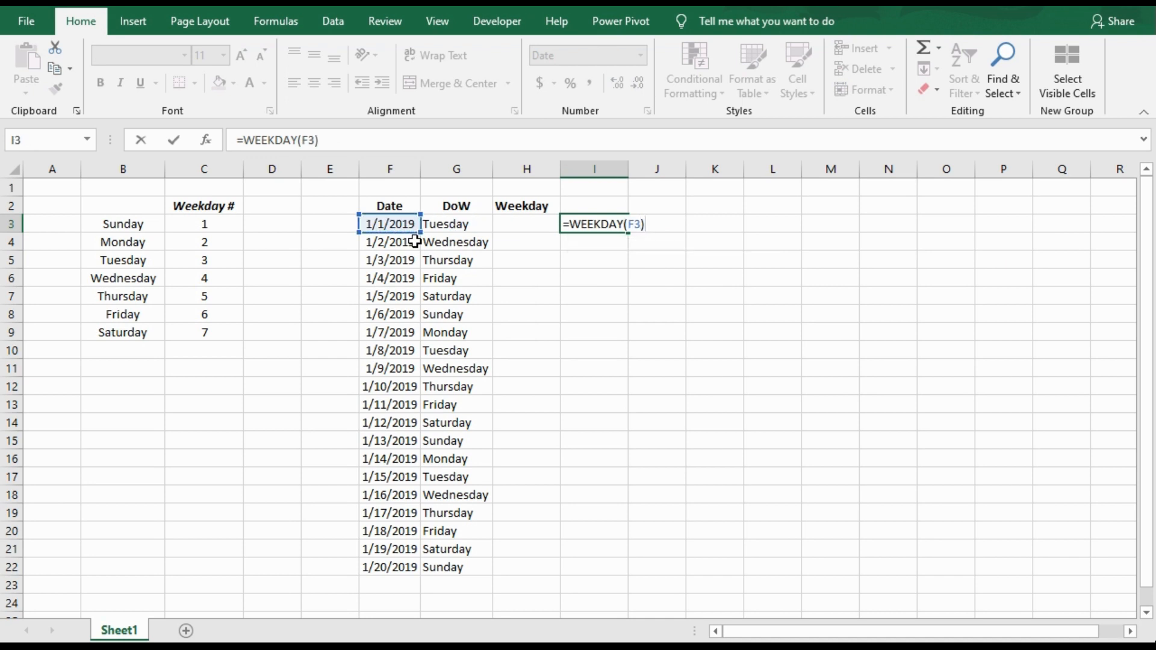
key("Return")
key("Up")
key("ctrl+shift+1")
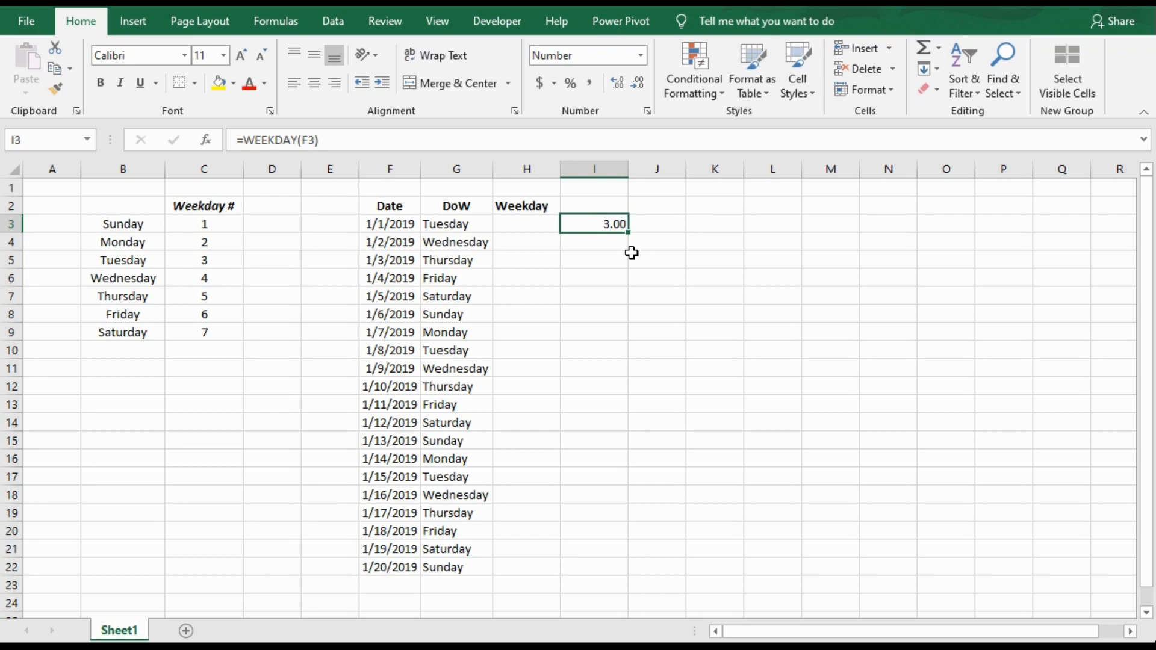
key("Delete")
Step: Enter =F3-WEEKDAY(F3-3) in H3 and fill it down the Weekday column through H22
key("Left")
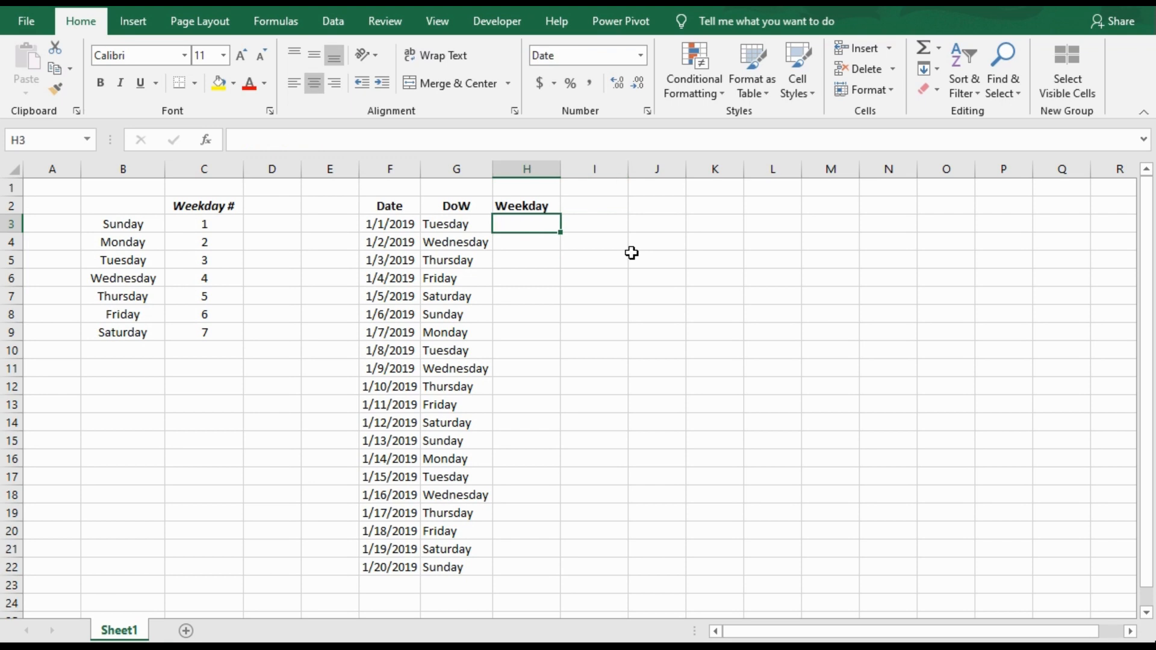
type("=")
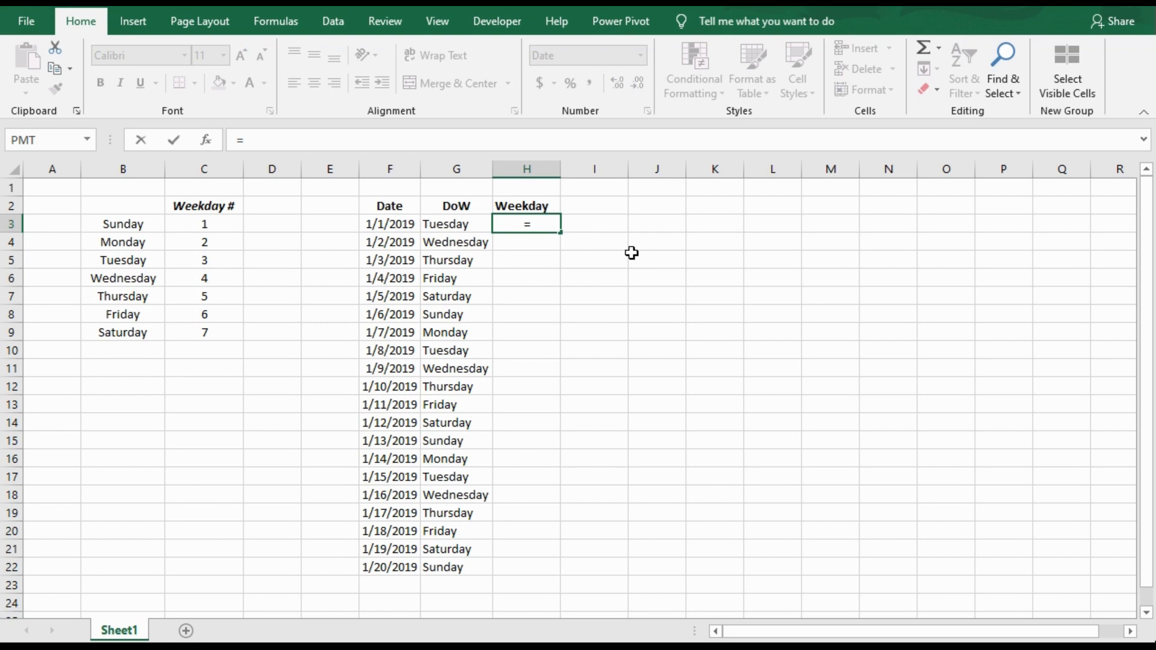
key("Left")
key("Left")
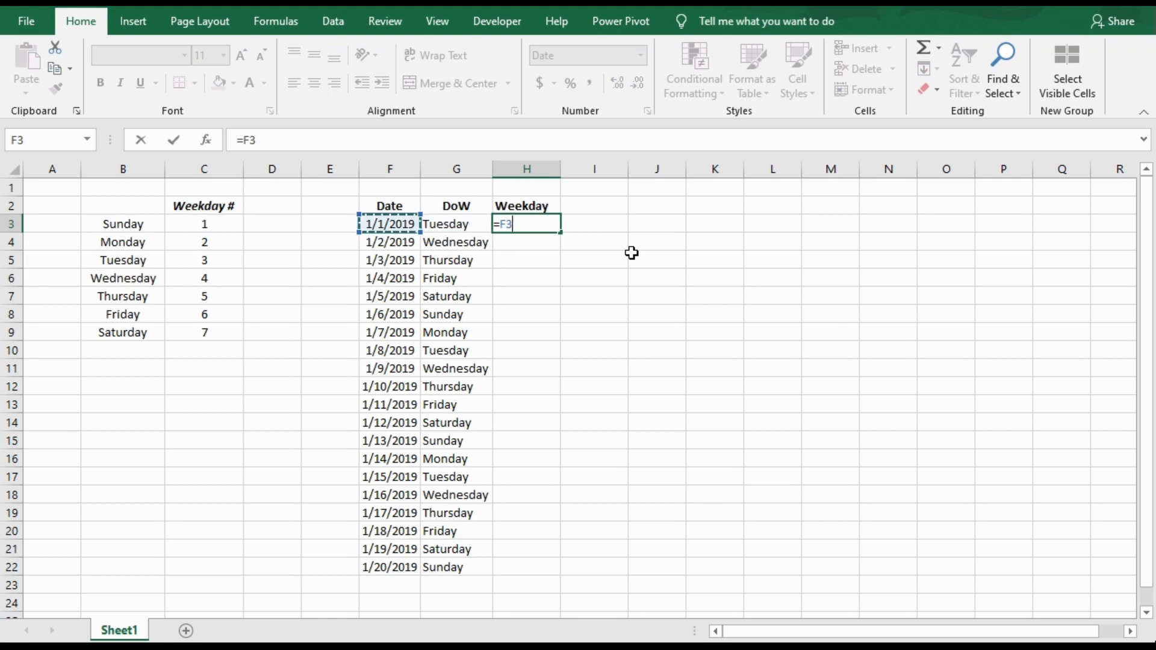
type("-wee")
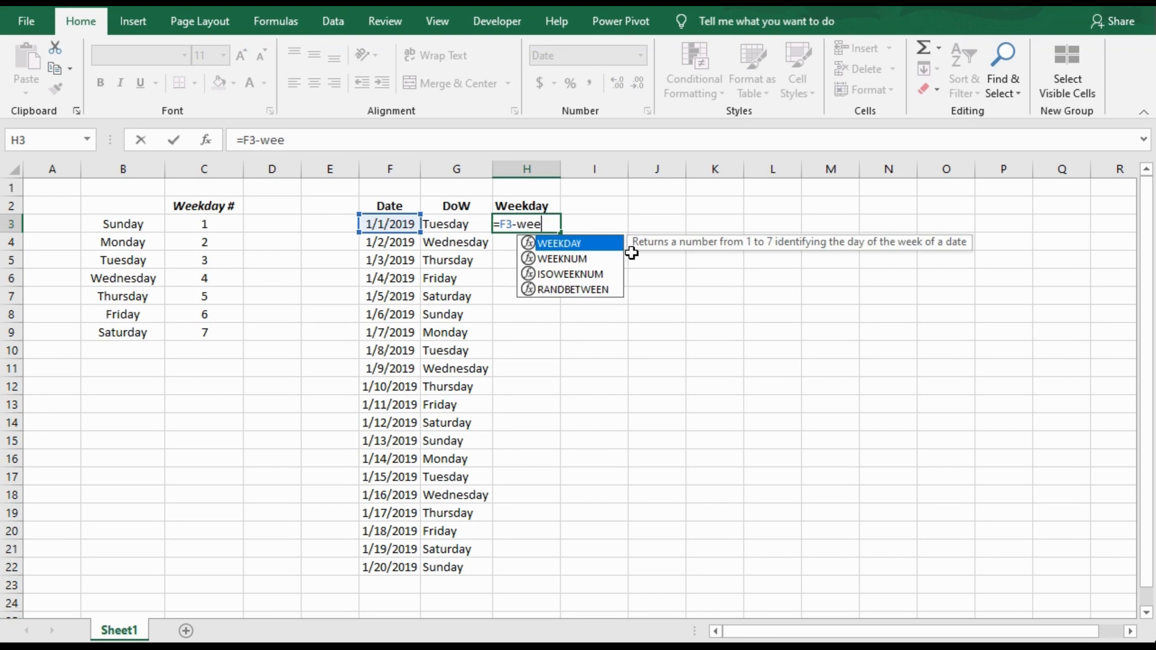
key("Tab")
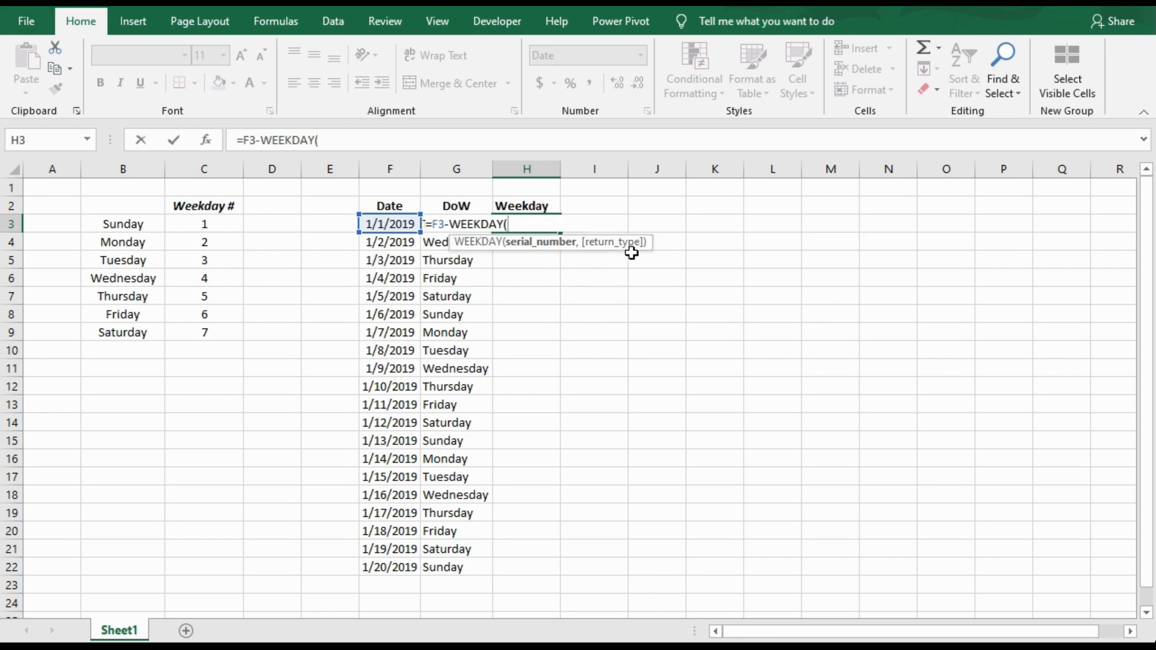
left_click(387, 223)
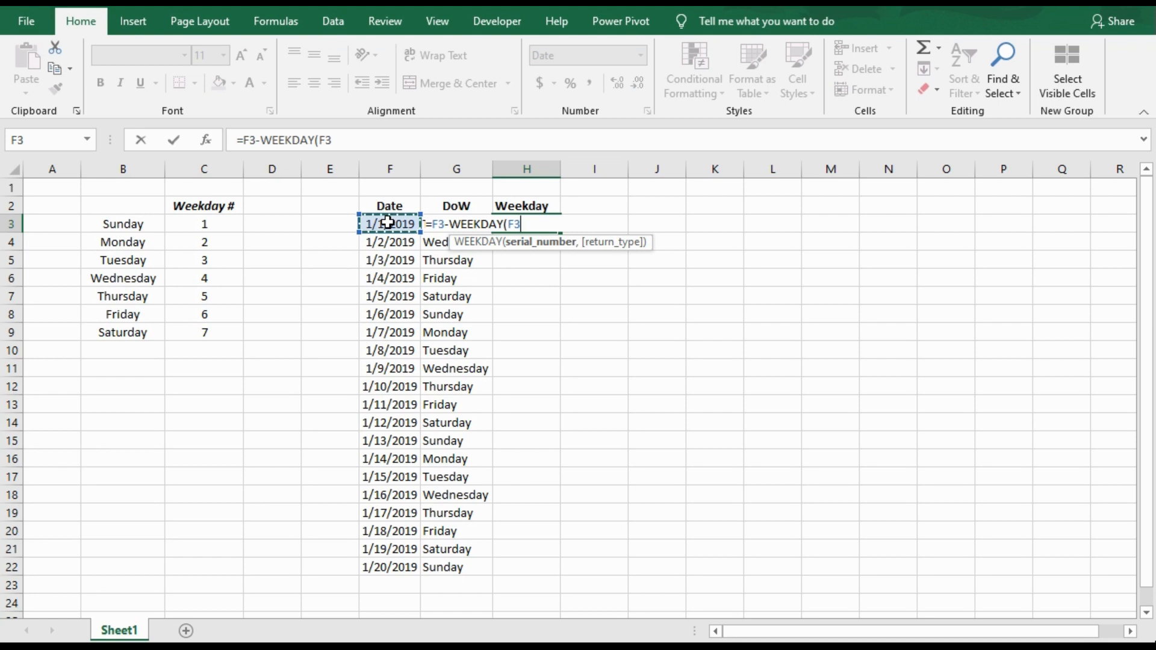
type("-3)")
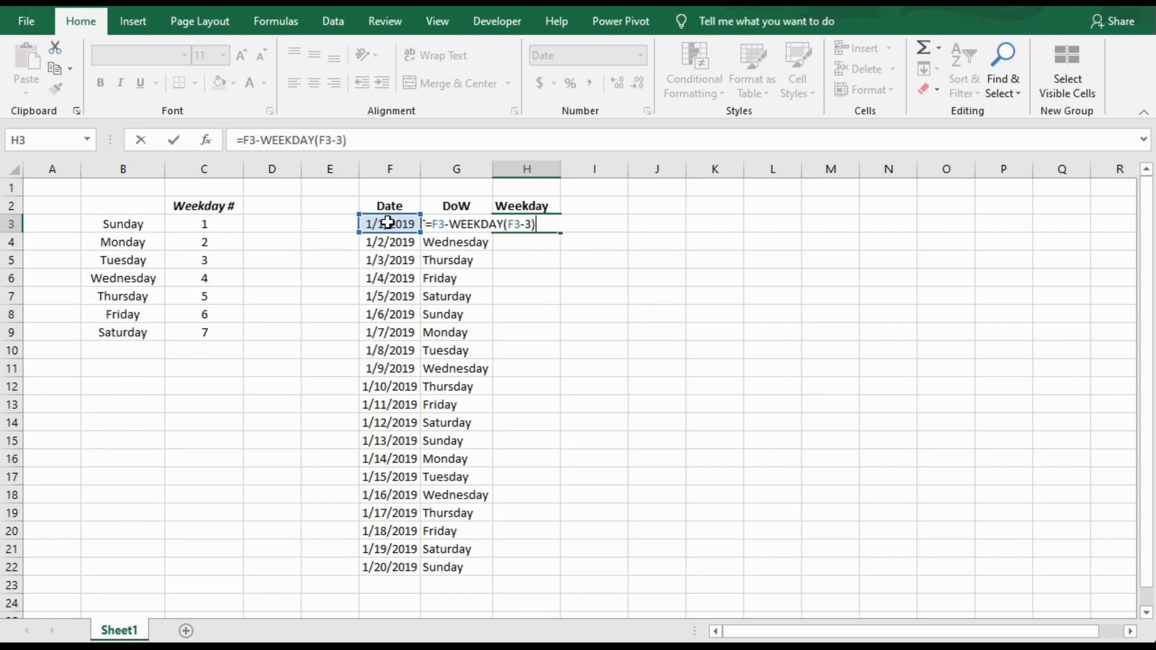
key("Return")
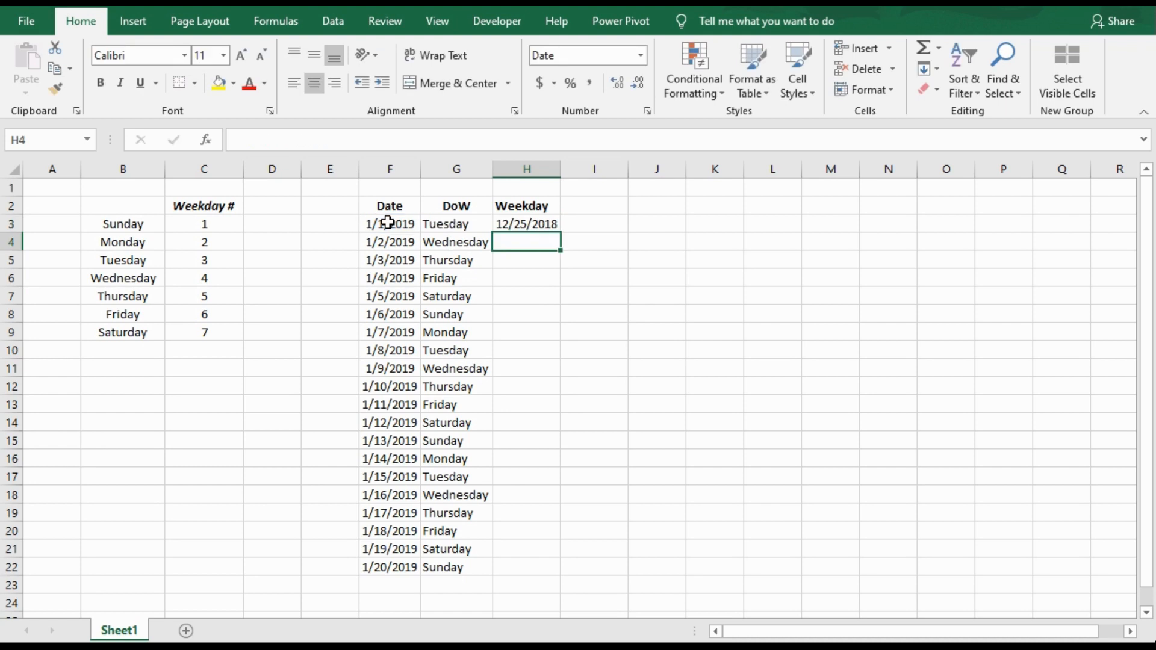
left_click(540, 227)
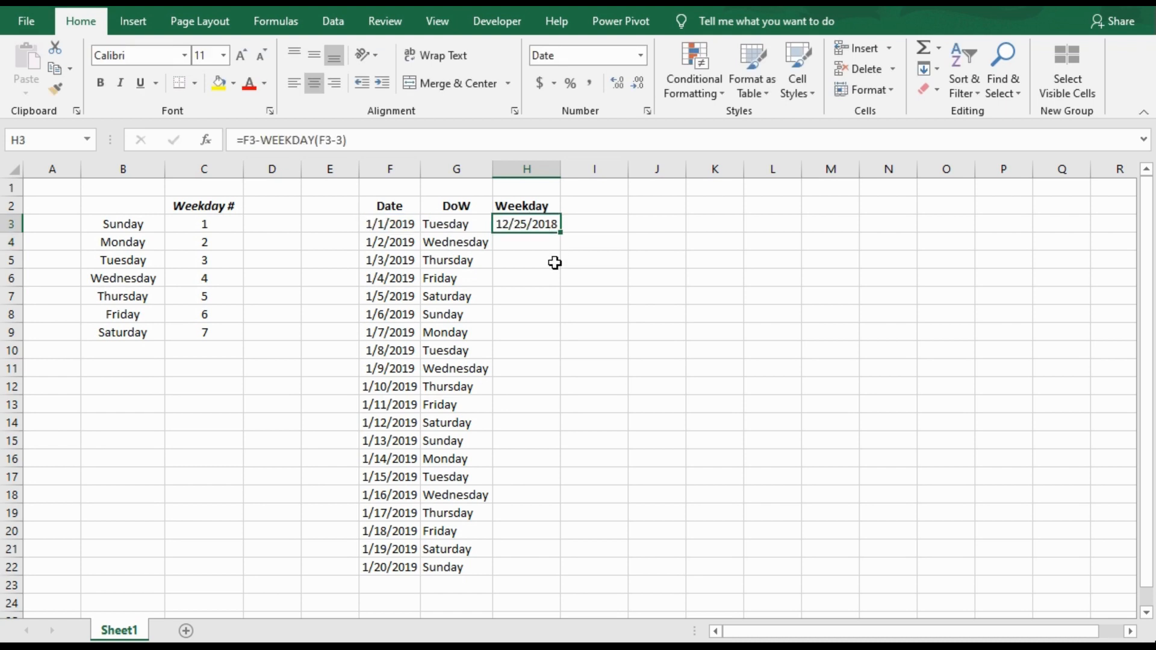
double_click(562, 233)
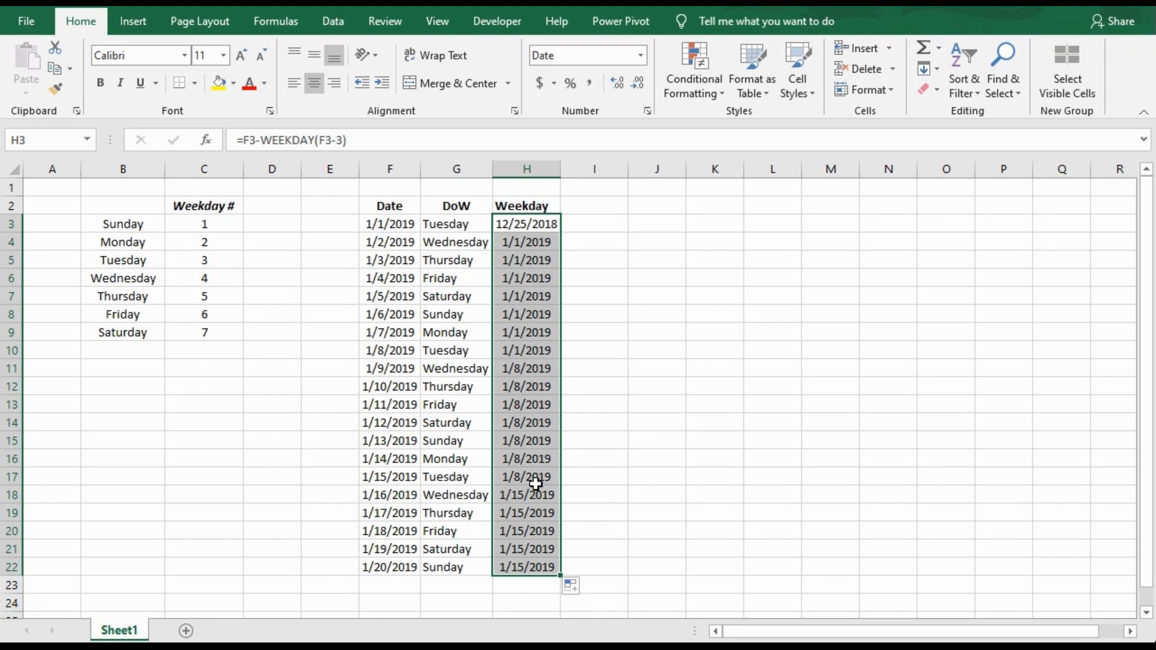
Step: Enter =TEXT(H3,"dddd") in I3 to show the day name of the first Weekday date
left_click(591, 249)
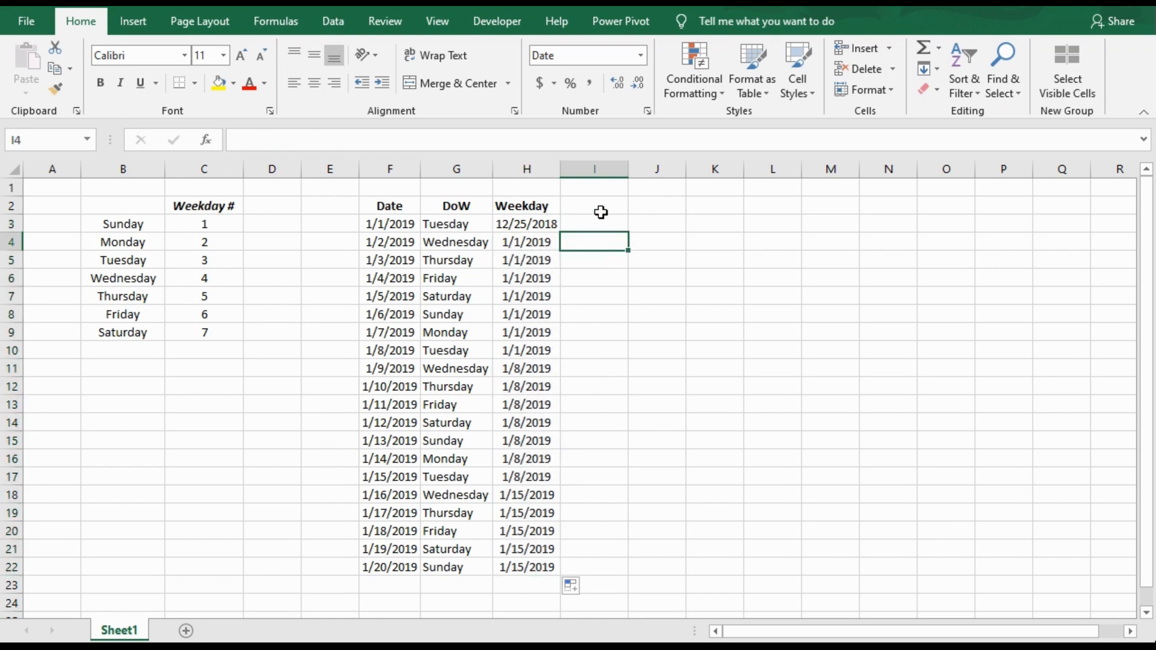
left_click(601, 208)
key("Down")
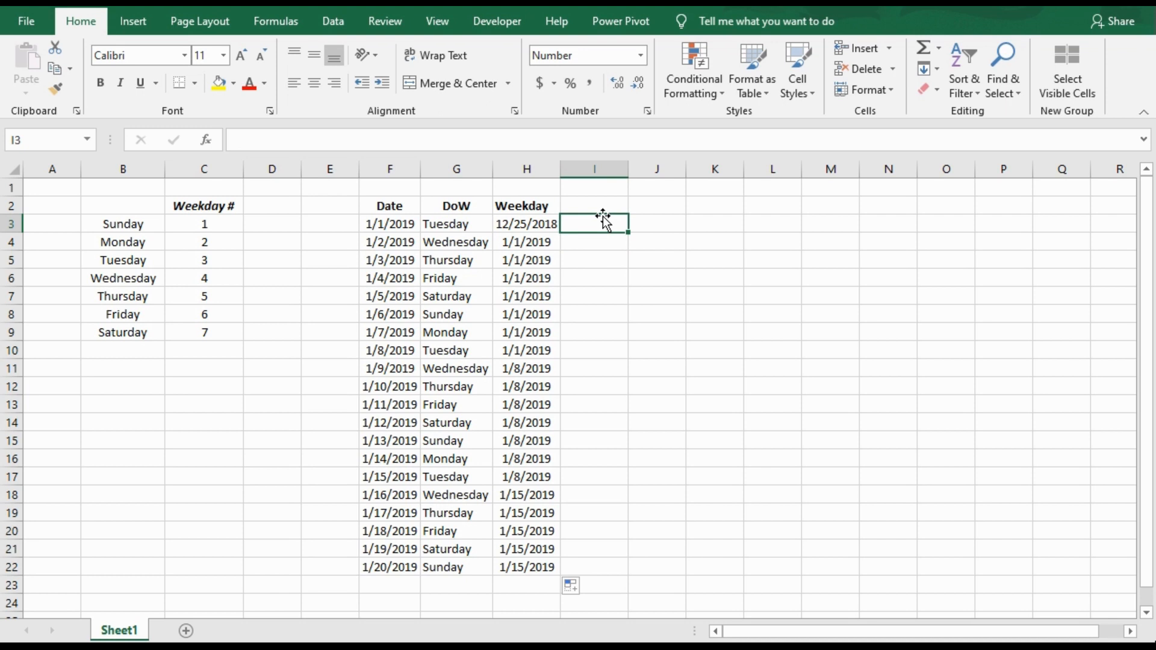
type("=text")
key("Tab")
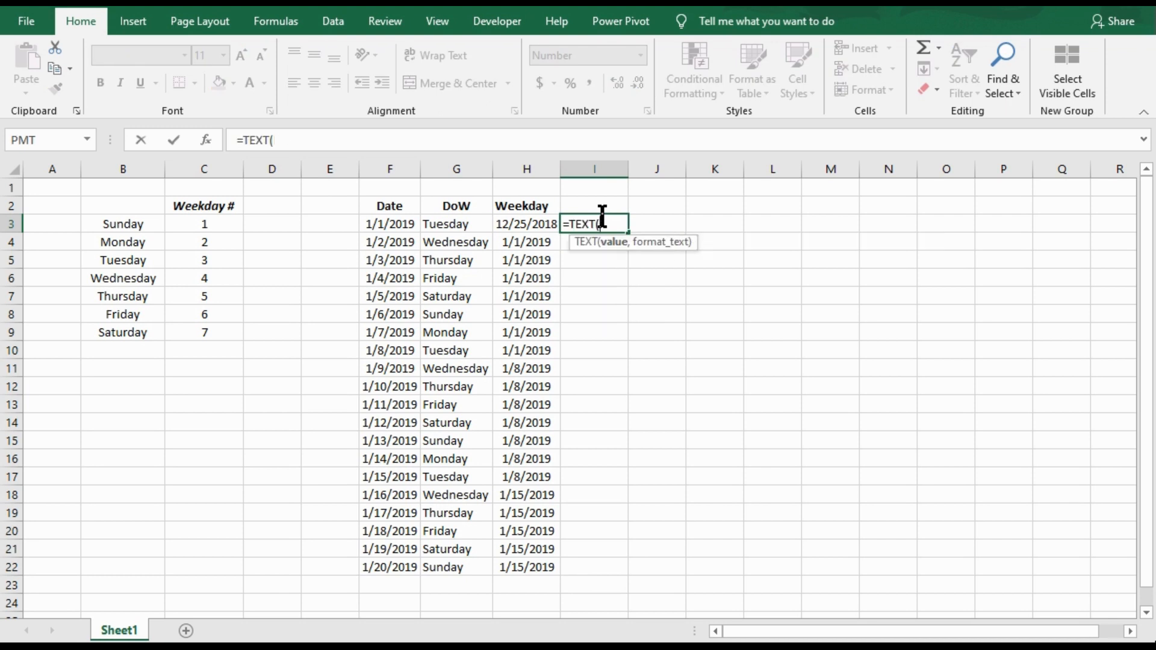
key("Left")
type(",\"dd")
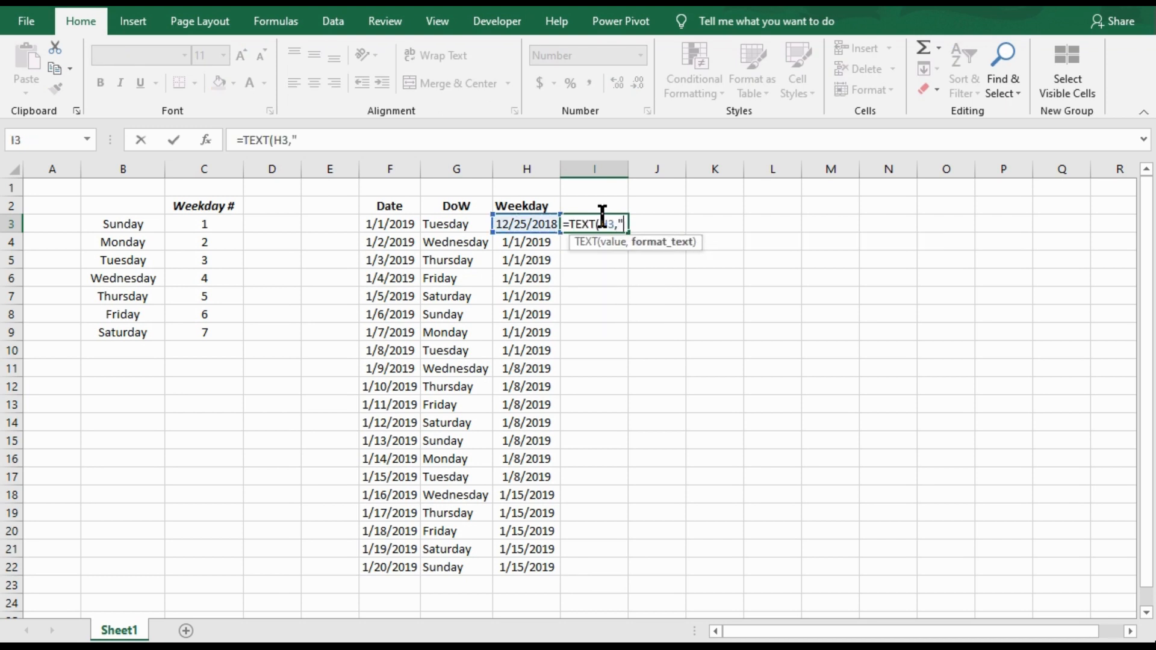
type("dd\"")
key("Return")
left_click(601, 220)
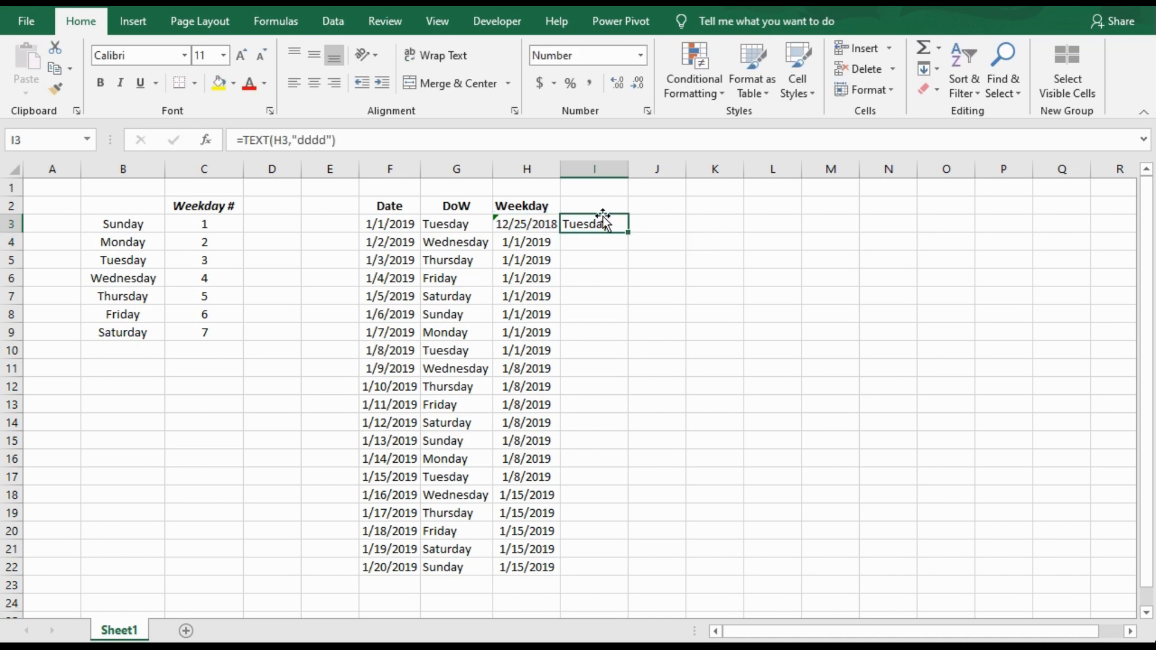
Step: Change the format code in I3's TEXT formula to "ddd"
left_click(327, 140)
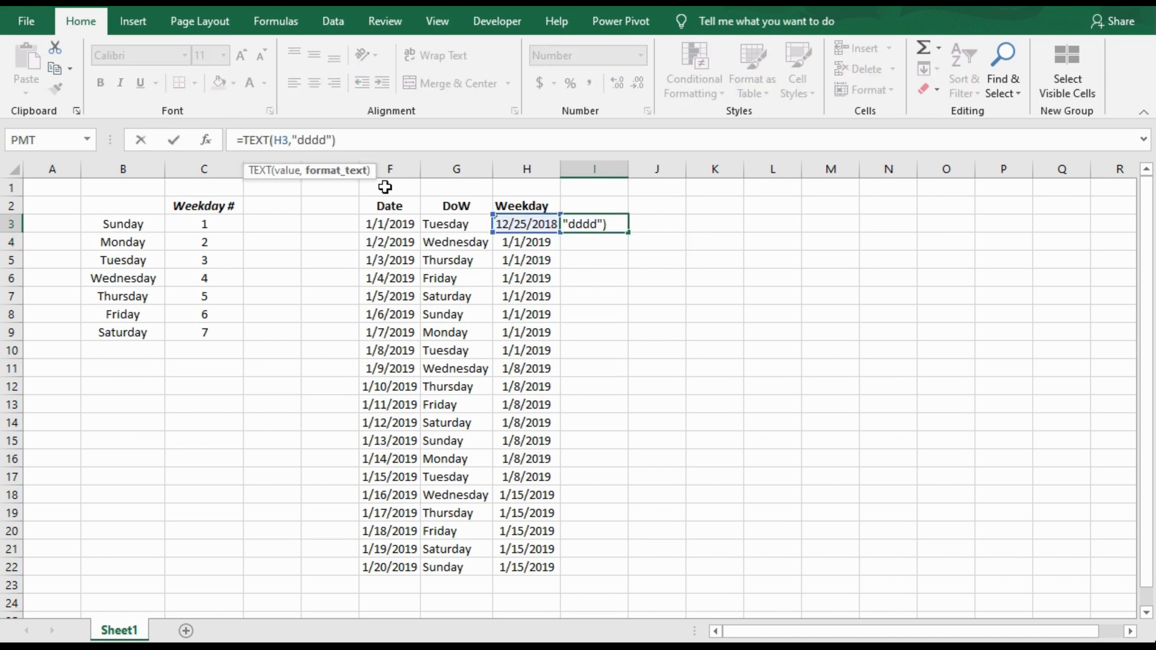
key("BackSpace")
key("Return")
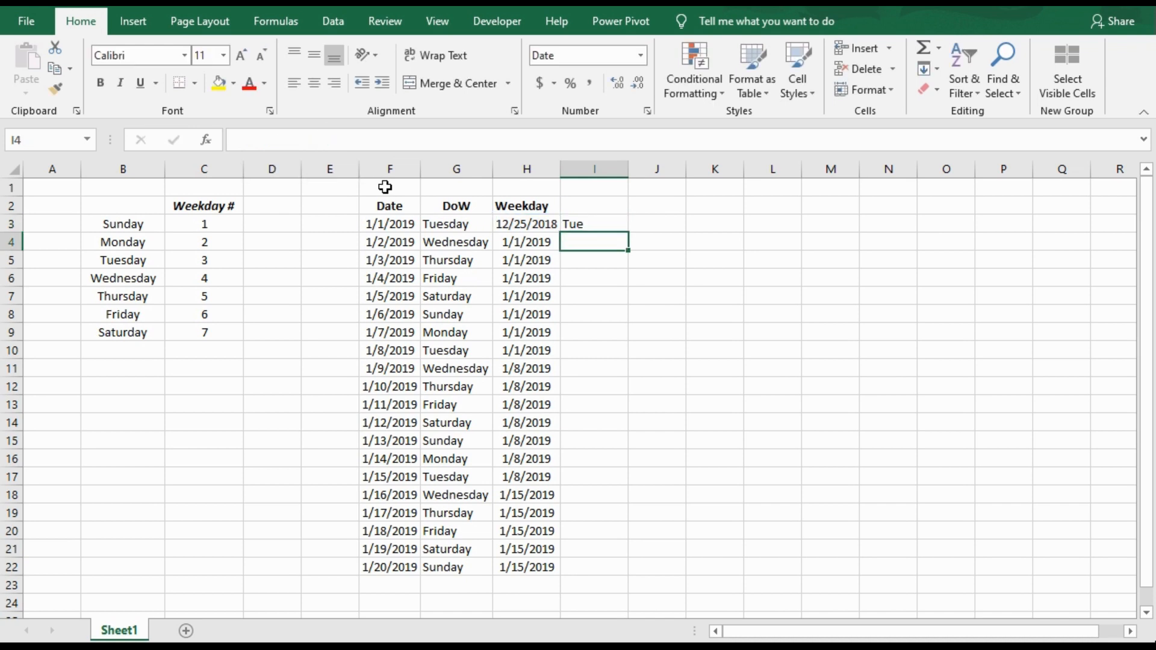
Step: Shorten the format code in I3's TEXT formula to "dd"
key("Up")
left_click(322, 137)
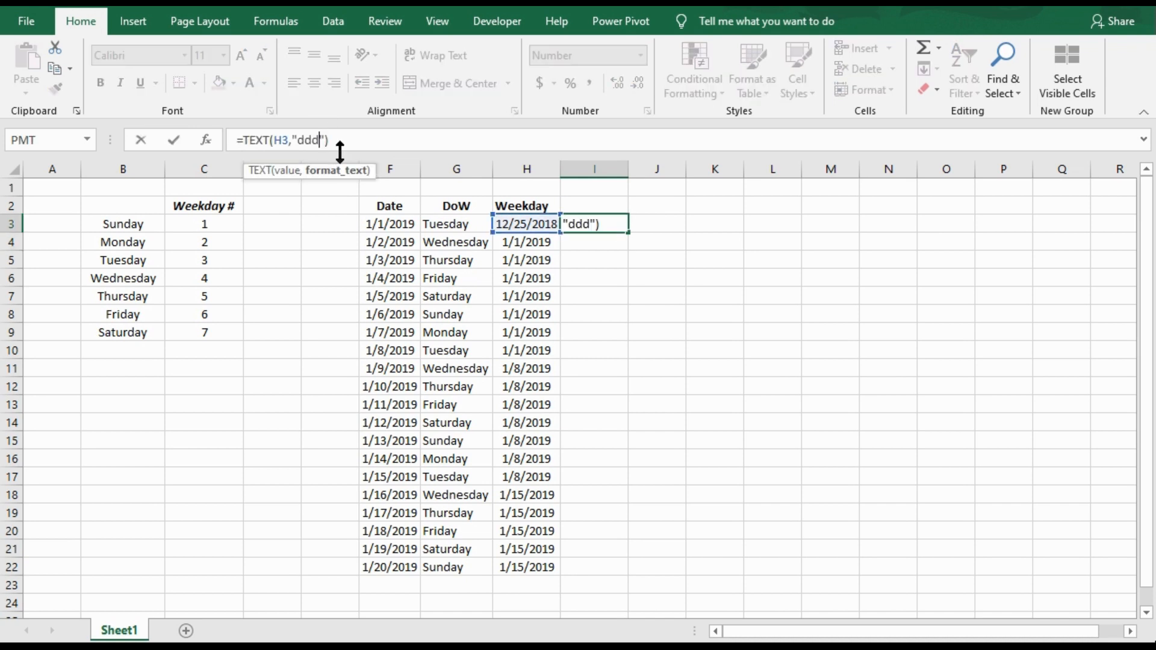
key("BackSpace")
key("Return")
Step: Set the format code in I3's TEXT formula to "dddd" and fill the formula down through I22
key("Up")
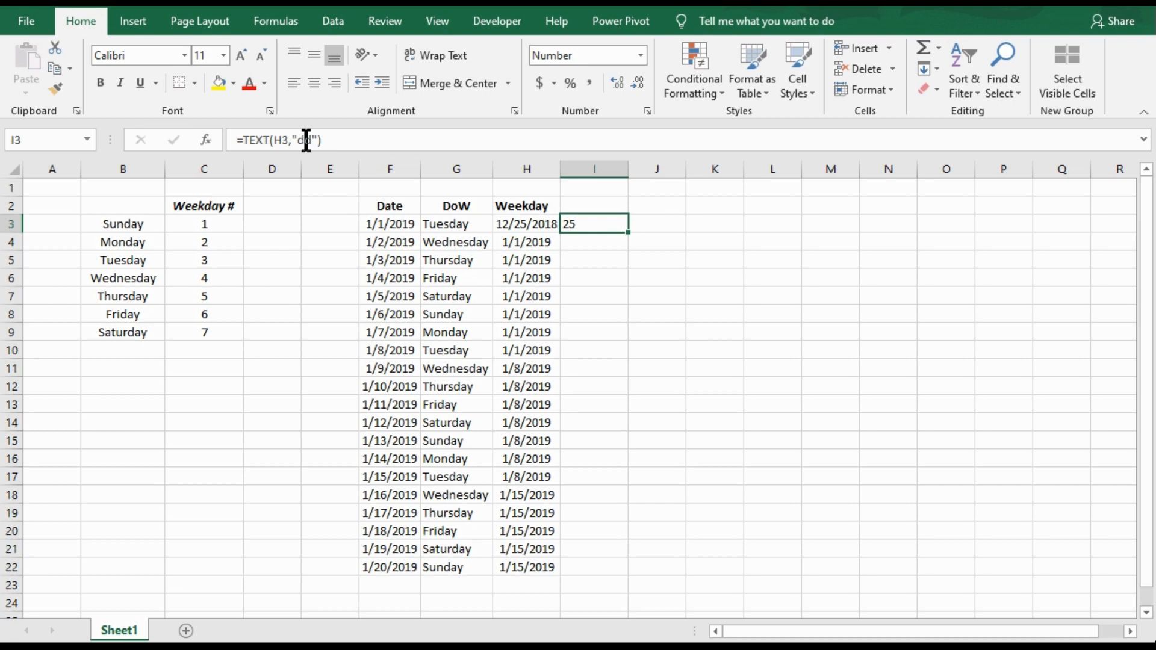
left_click(315, 137)
type("dd")
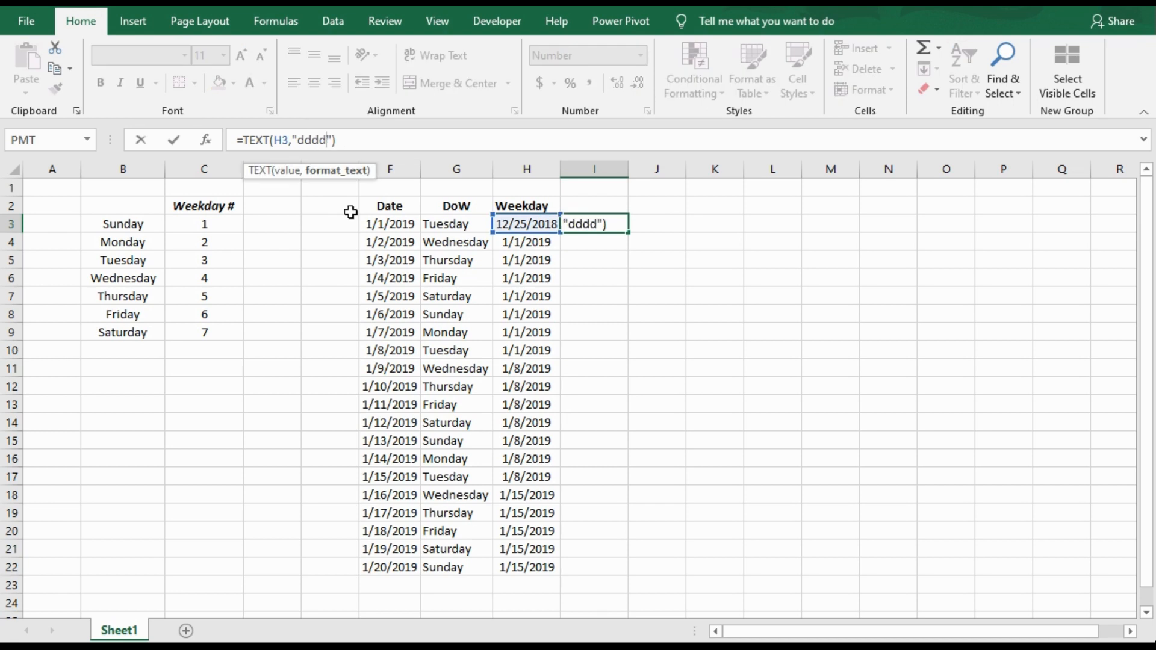
key("Return")
left_click(616, 226)
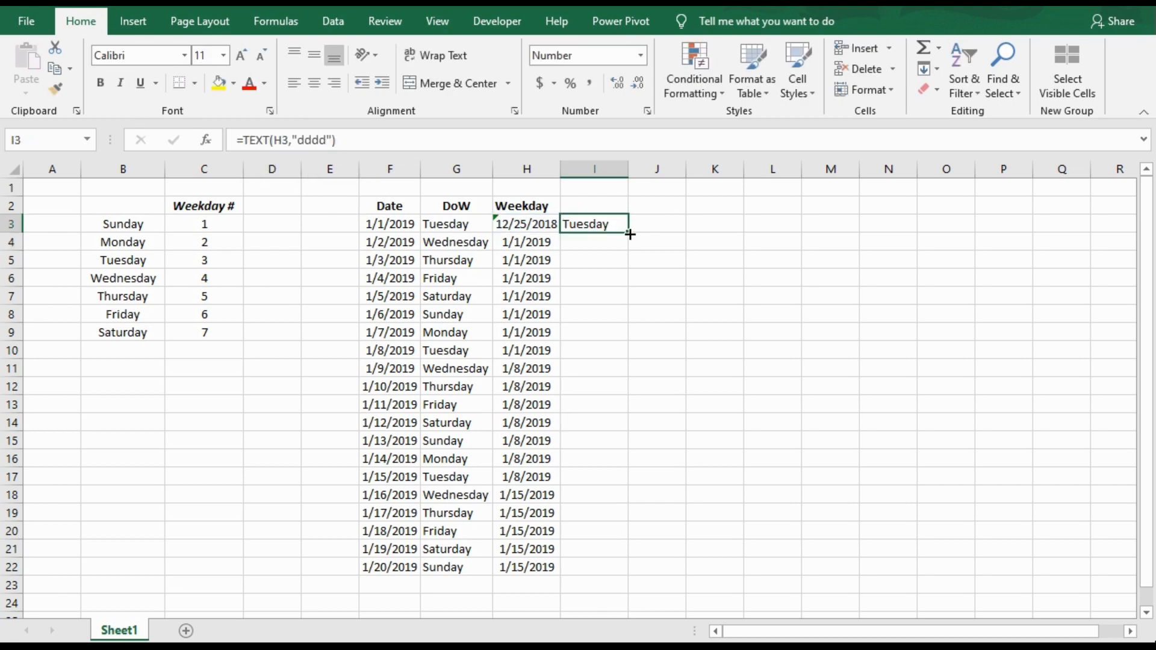
double_click(629, 234)
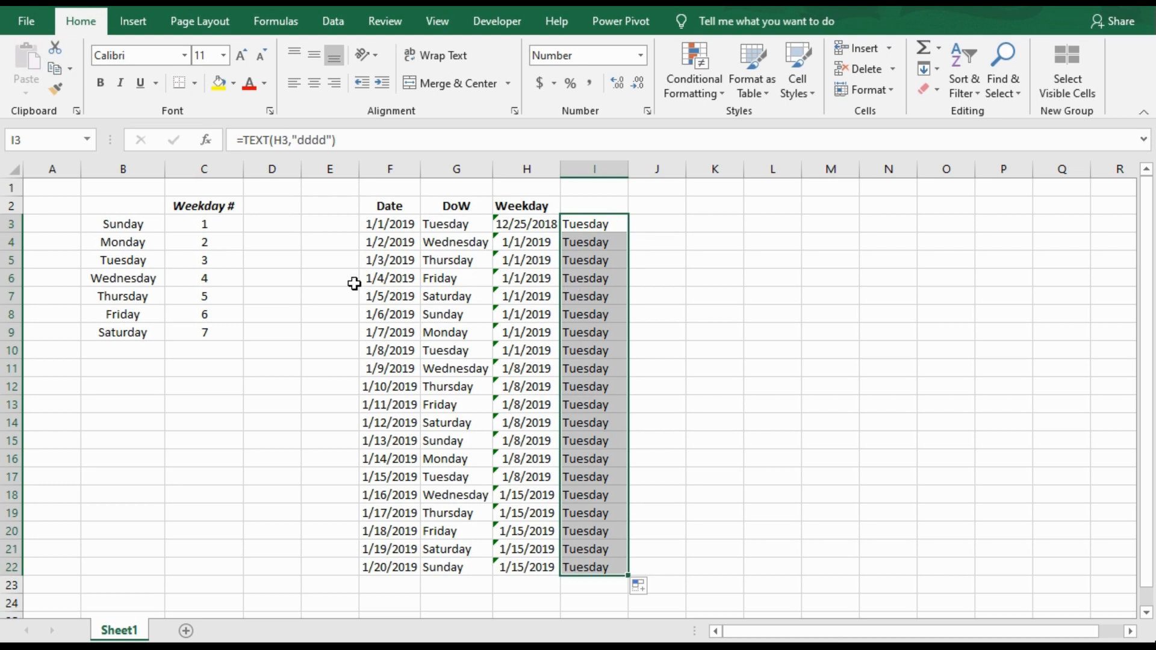
Step: Change the formula in H3 to =F3-WEEKDAY(F3-2) and fill it down the Weekday column through H22
left_click(530, 230)
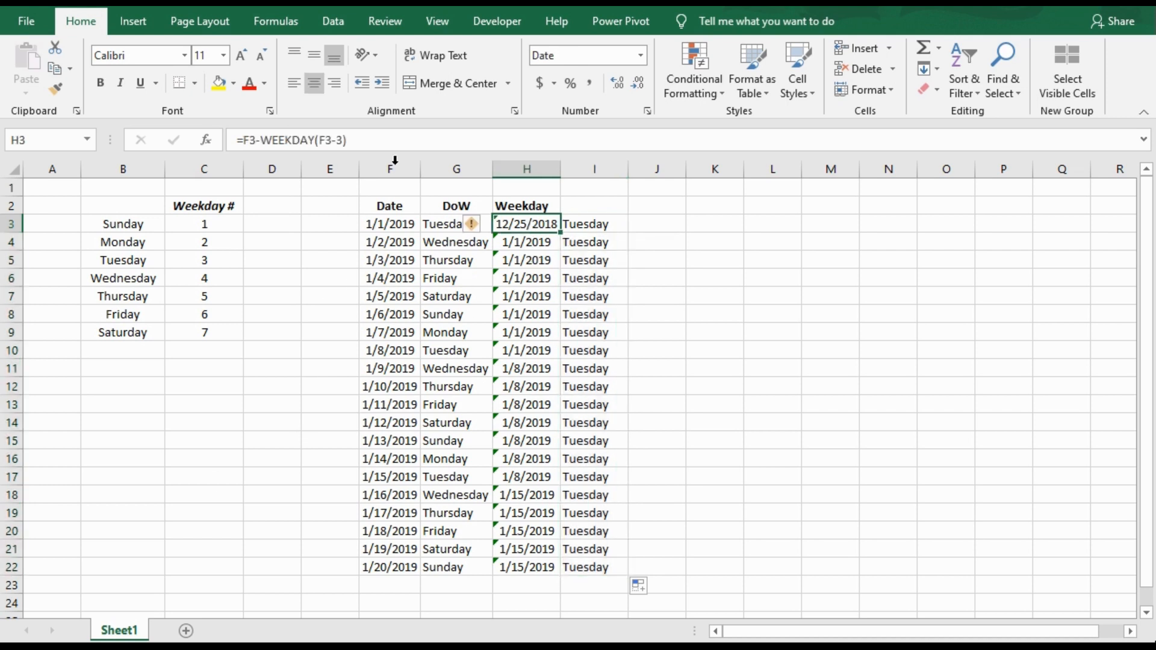
left_click(341, 140)
key("BackSpace")
type("3")
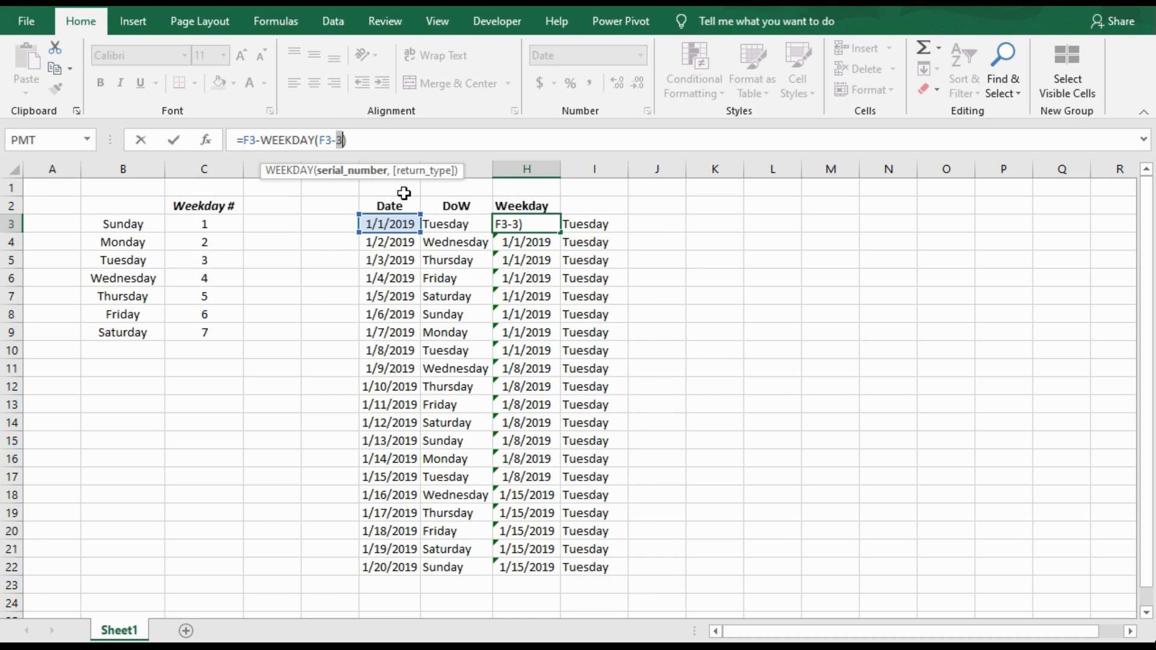
key("BackSpace")
type("2")
key("Return")
left_click(541, 227)
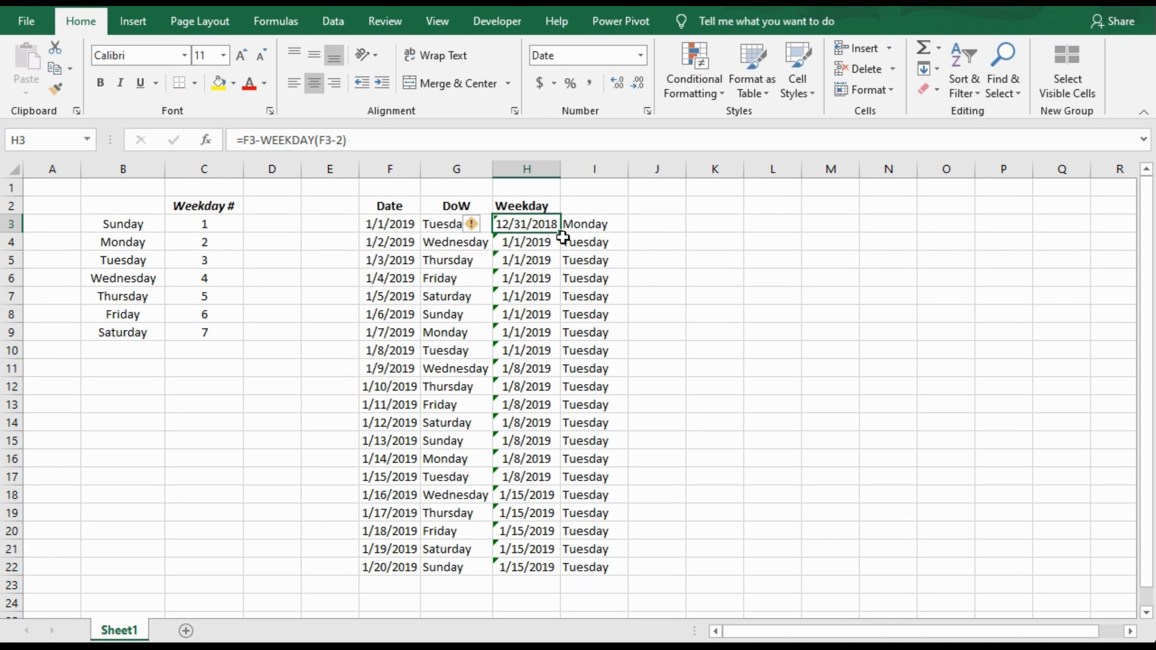
double_click(561, 231)
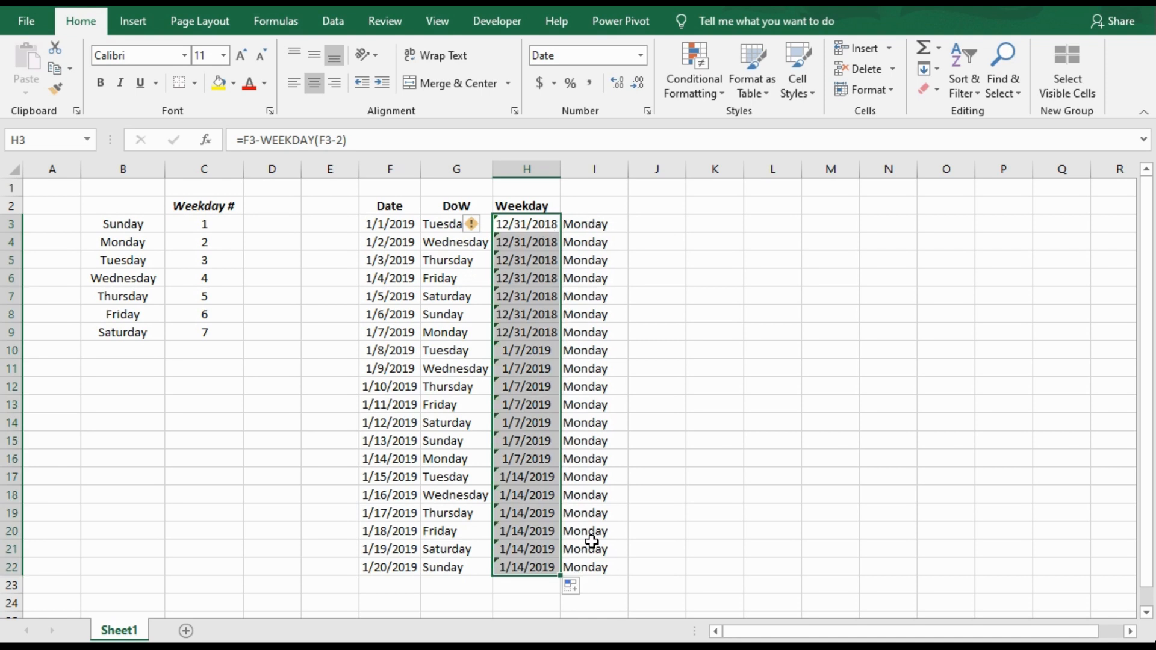
Step: Clear the day-name check formulas from I3:I22
left_click_drag(593, 566, 585, 219)
key("Delete")
Step: Create a PivotTable on a new worksheet from the Date, DoW and Weekday data in F2:H22
left_click(529, 331)
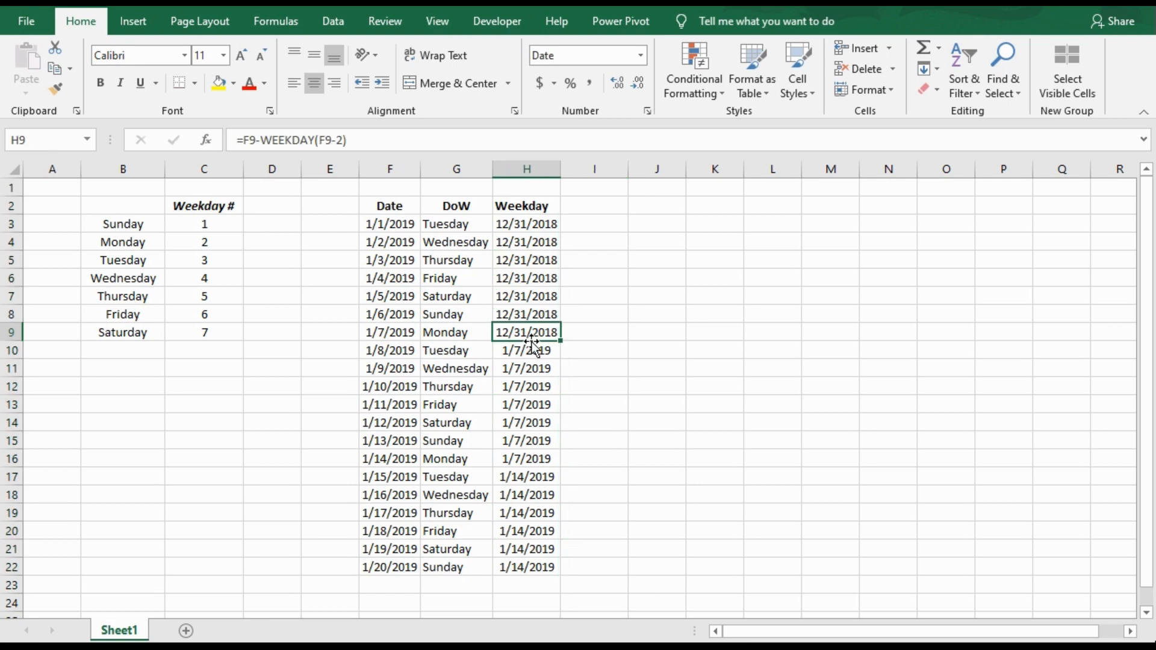
key("ctrl+a")
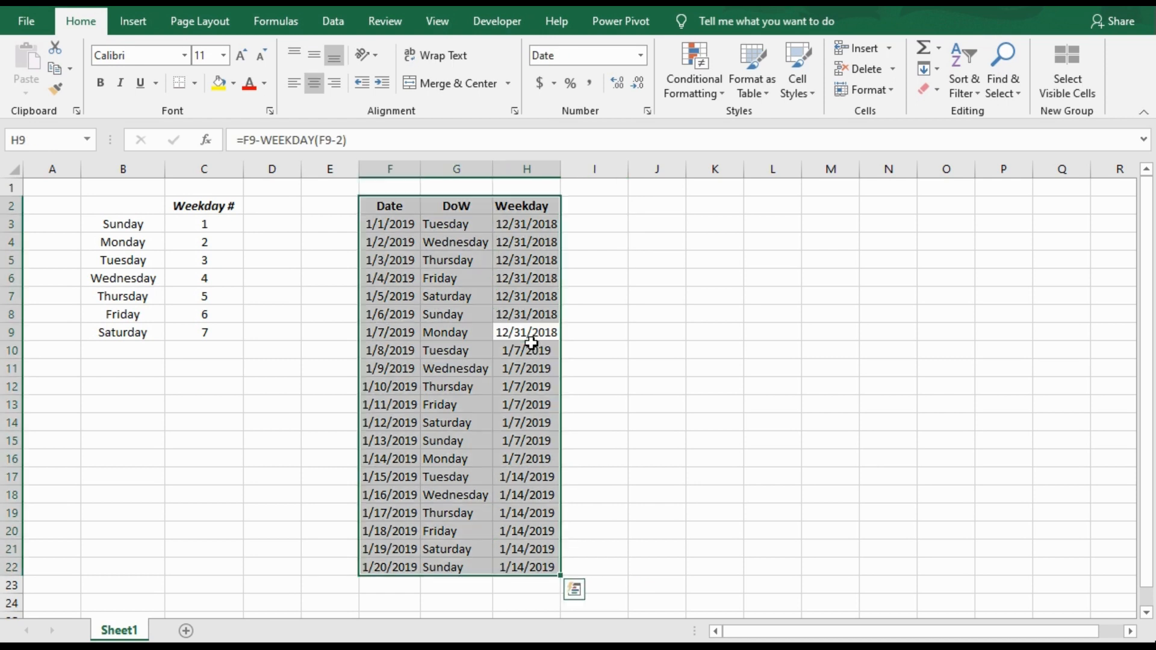
left_click(132, 25)
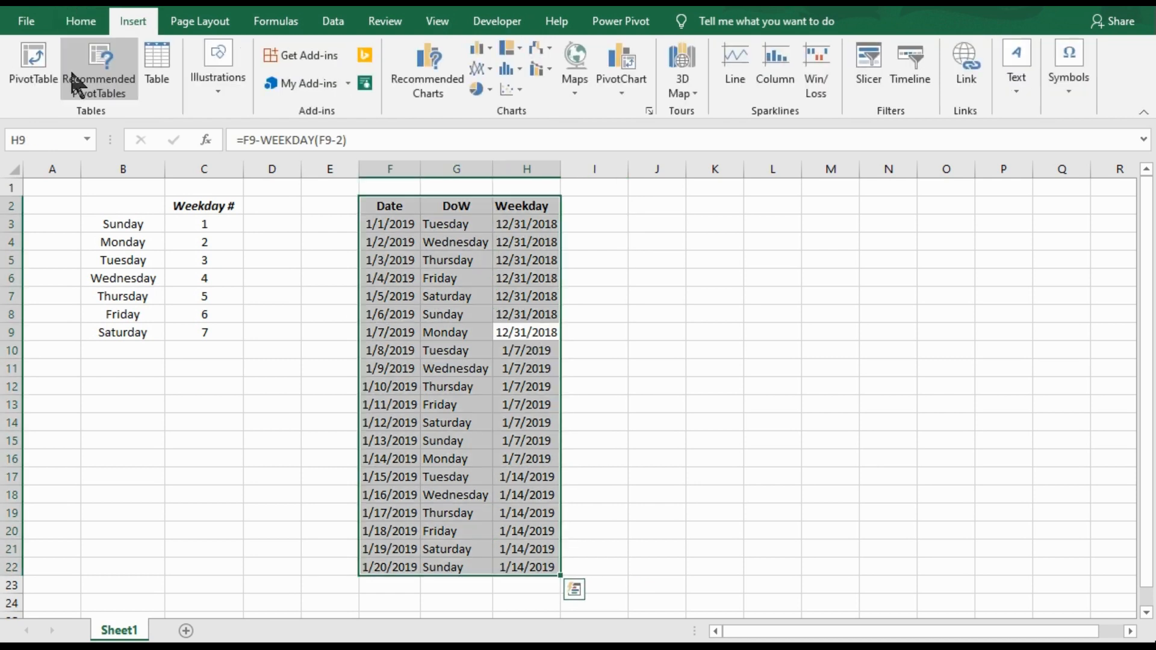
left_click(33, 63)
left_click(817, 422)
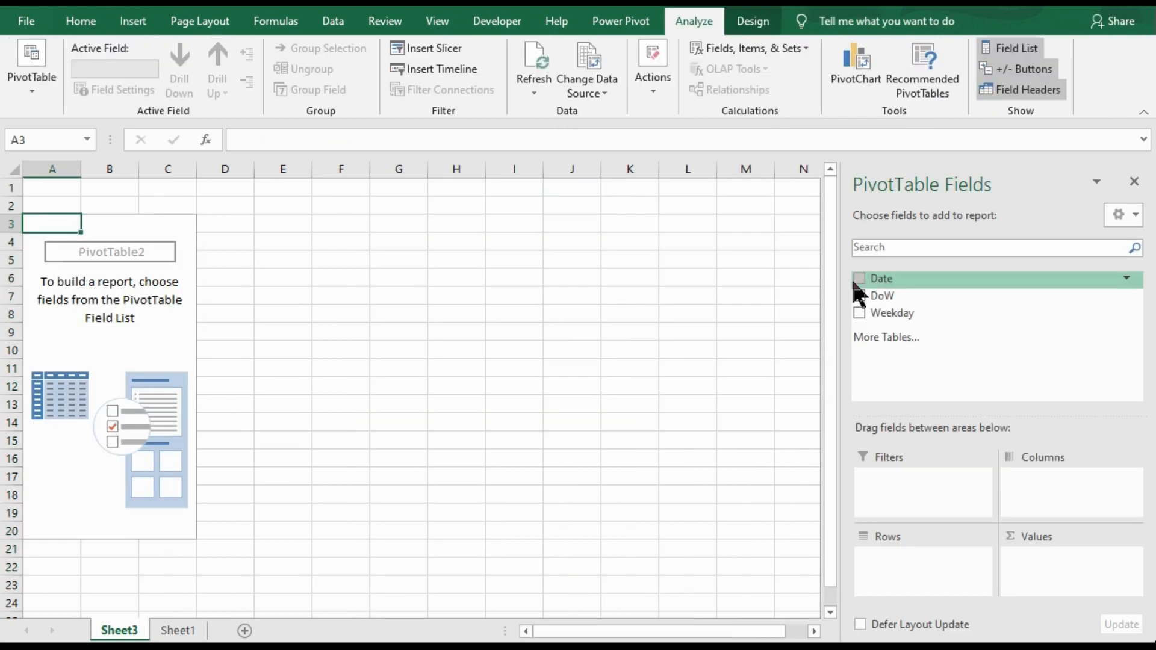
Step: Use the Weekday field instead of Date as the PivotTable rows and ungroup it into individual dates
left_click(859, 279)
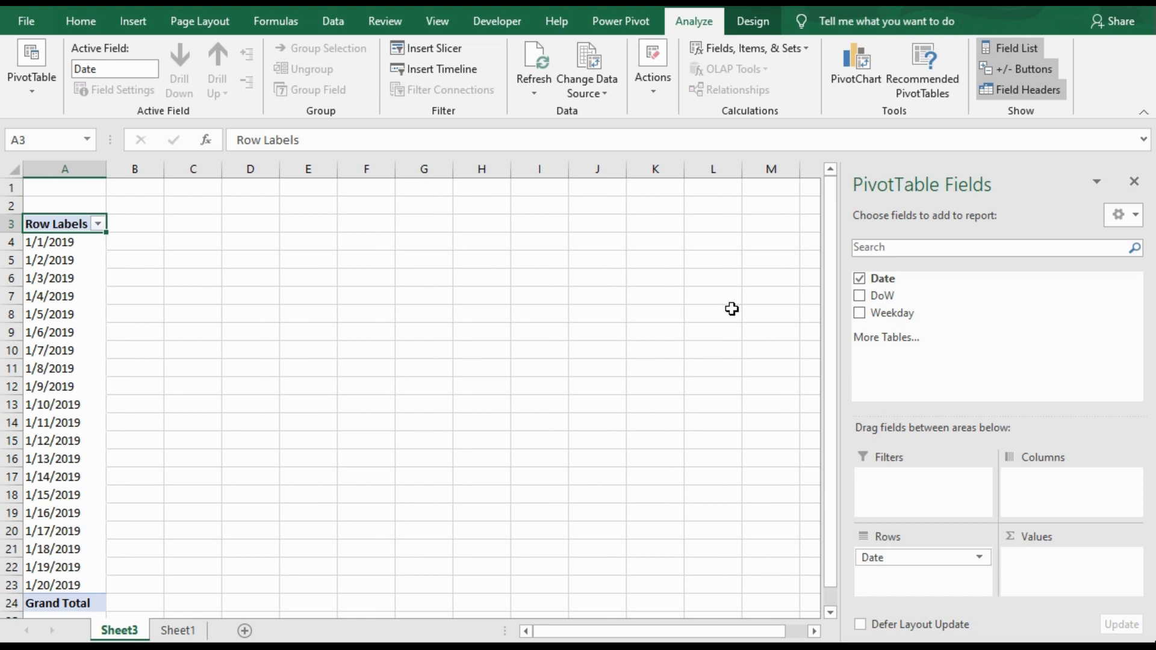
left_click(859, 278)
left_click(859, 313)
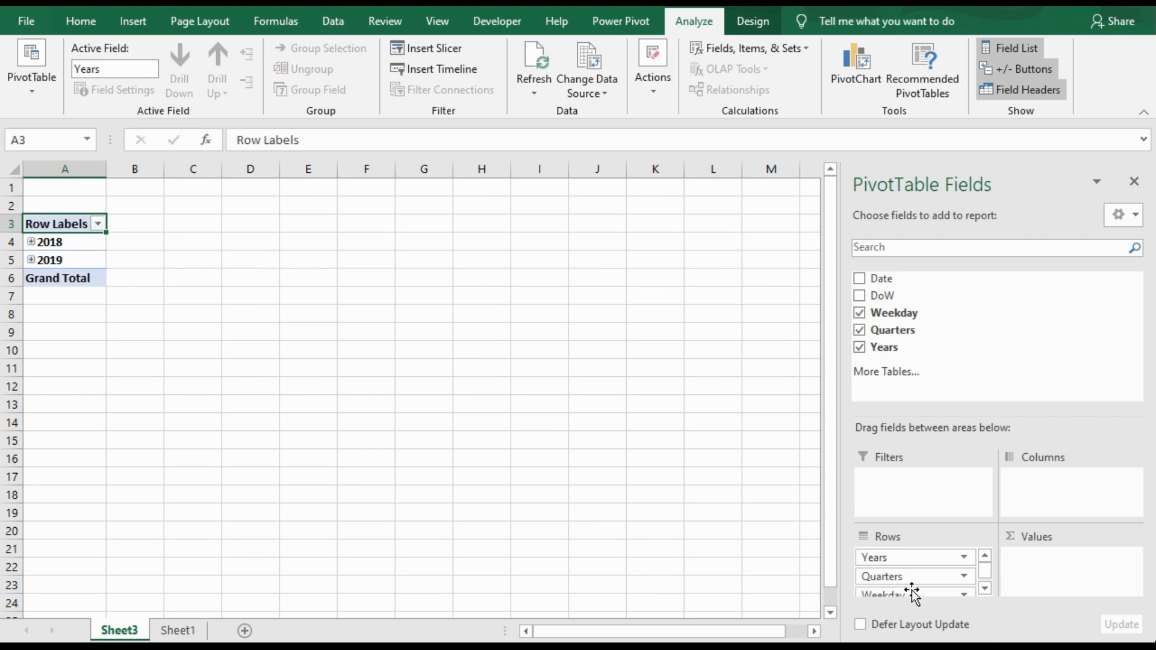
right_click(67, 241)
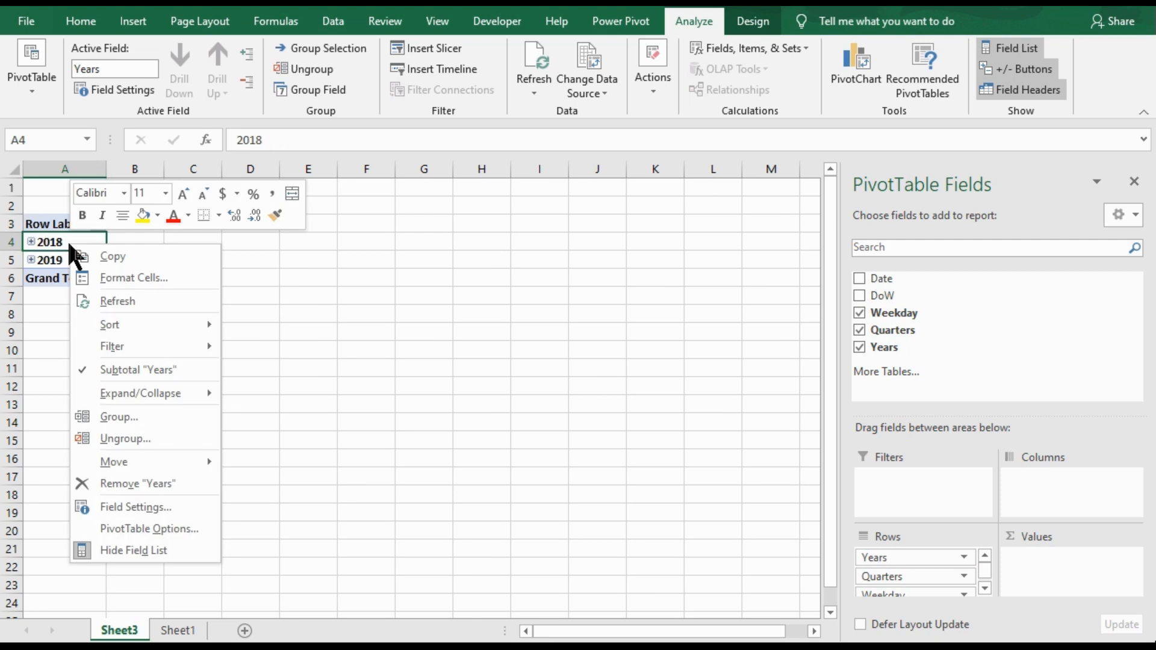
left_click(137, 439)
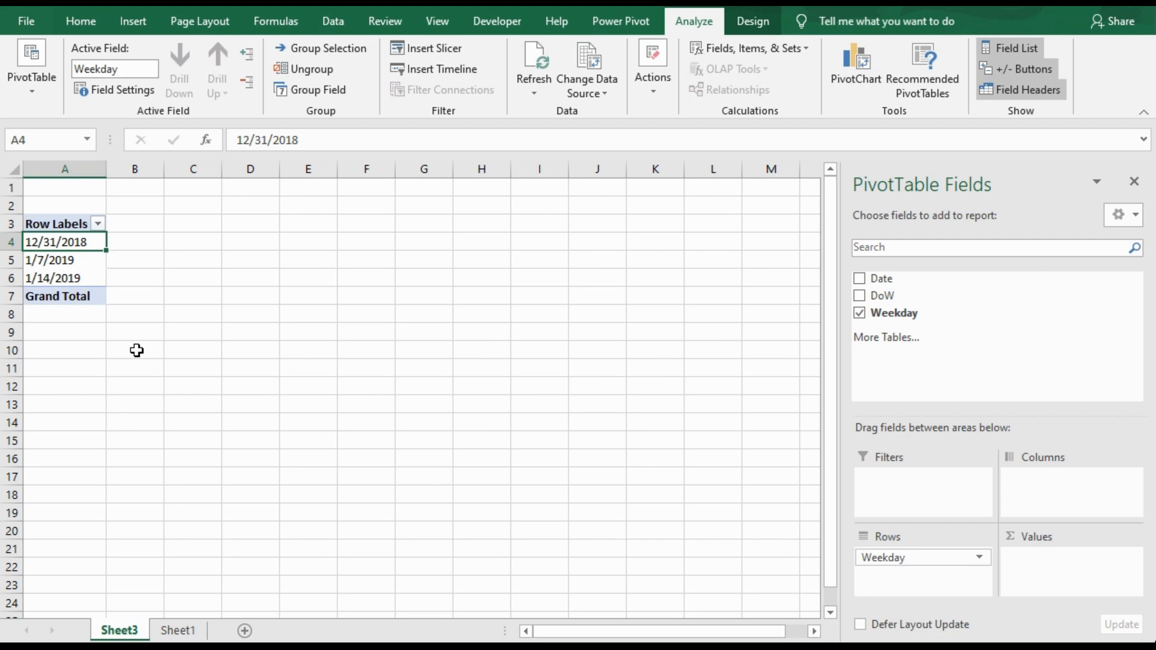
Step: Add the Date field beneath Weekday in the PivotTable rows on Sheet3
left_click(180, 630)
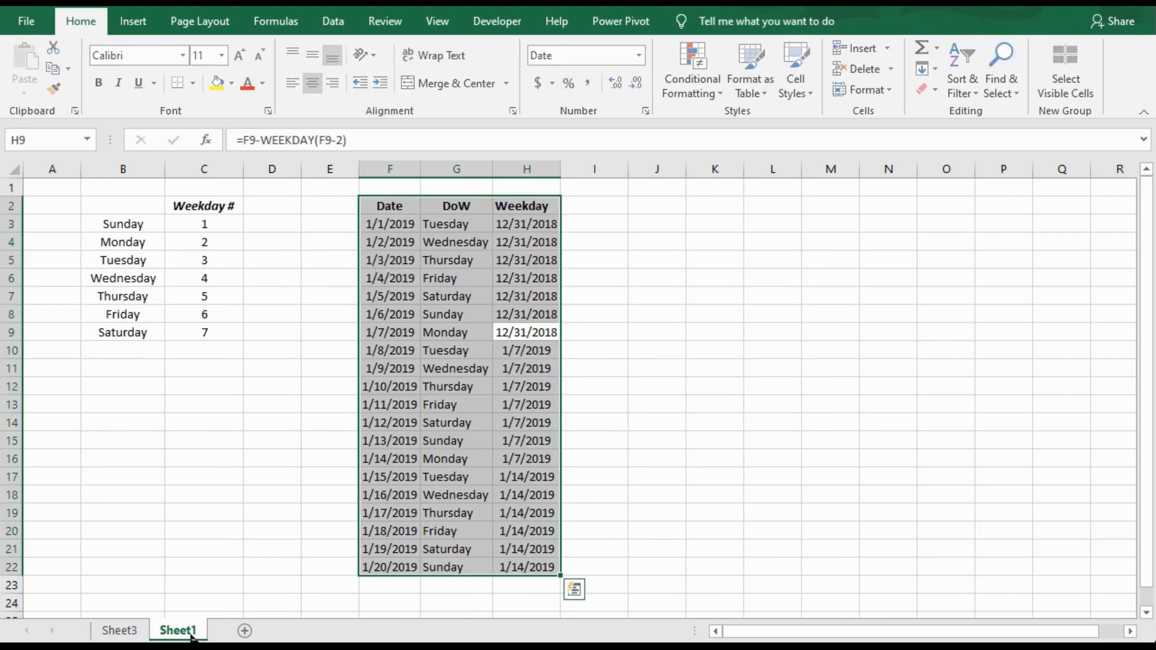
left_click(128, 630)
left_click_drag(926, 279, 921, 571)
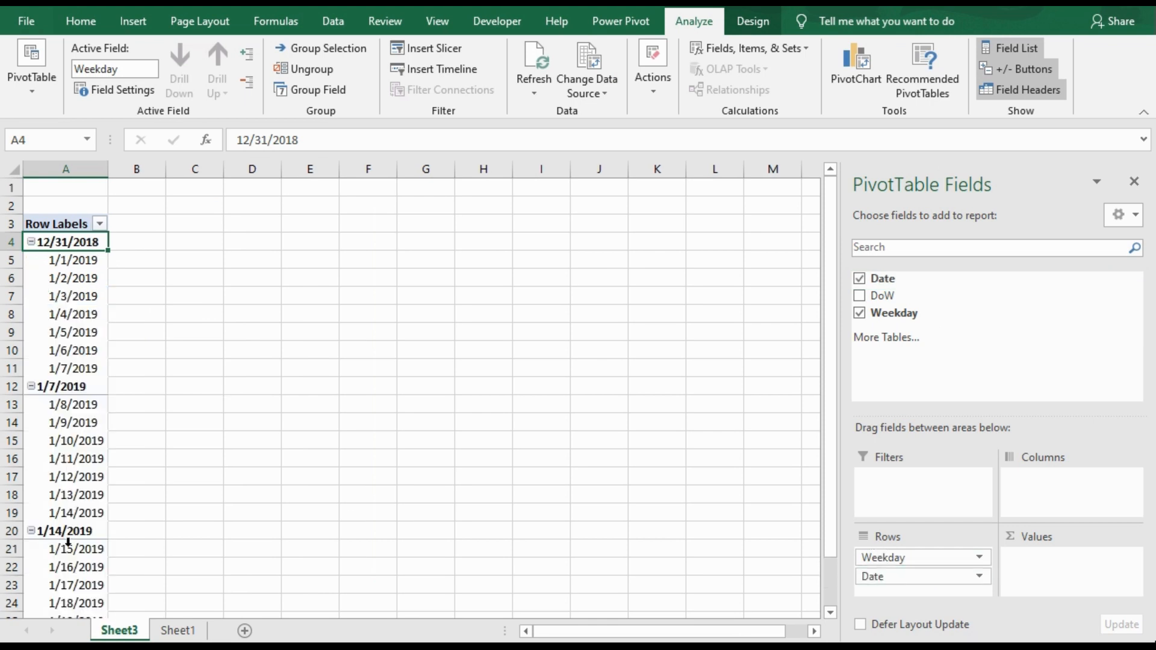
Step: Collapse the PivotTable's Weekday groups to hide the individual dates beneath them
left_click(66, 300)
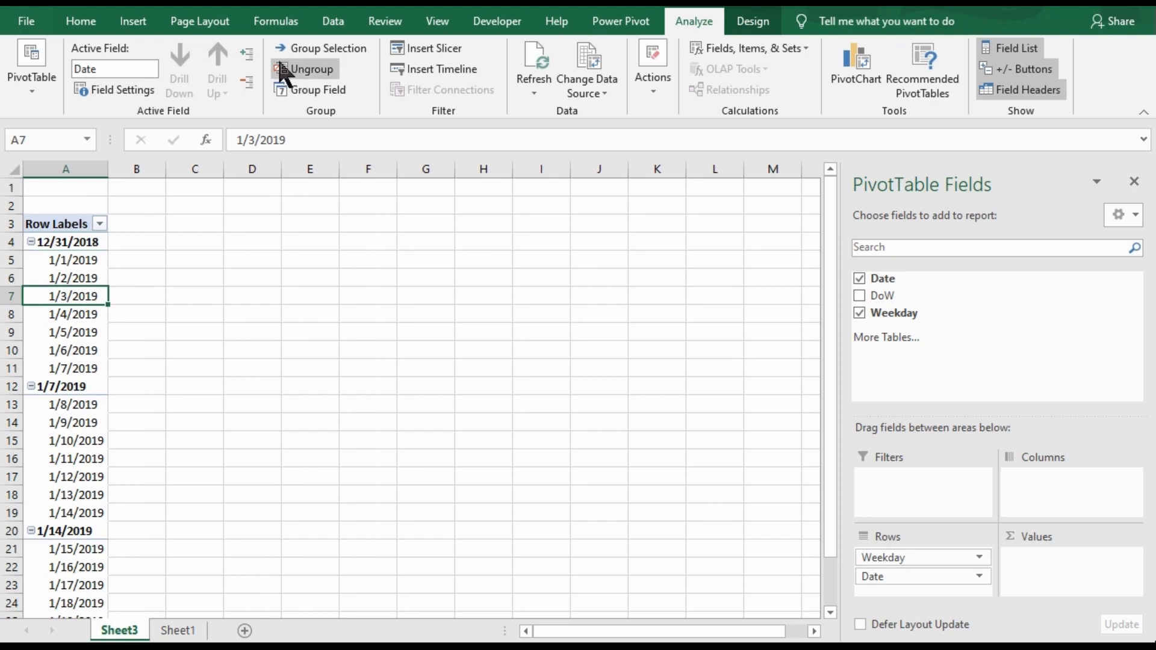
left_click(247, 78)
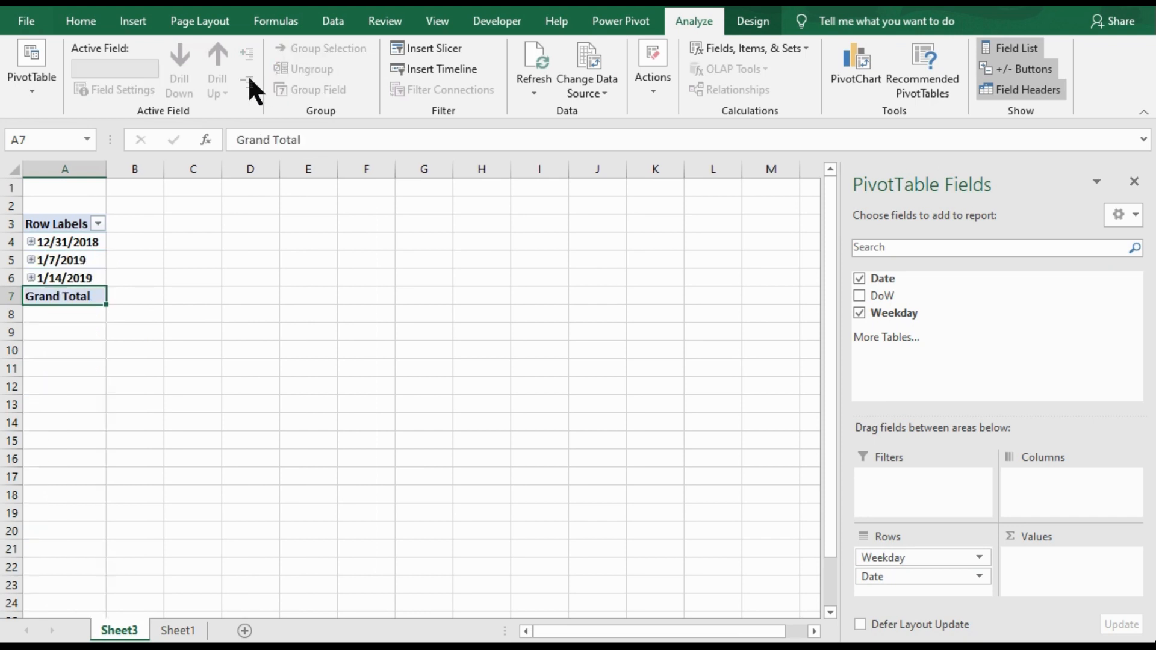
left_click(31, 278)
left_click(30, 278)
left_click(123, 259)
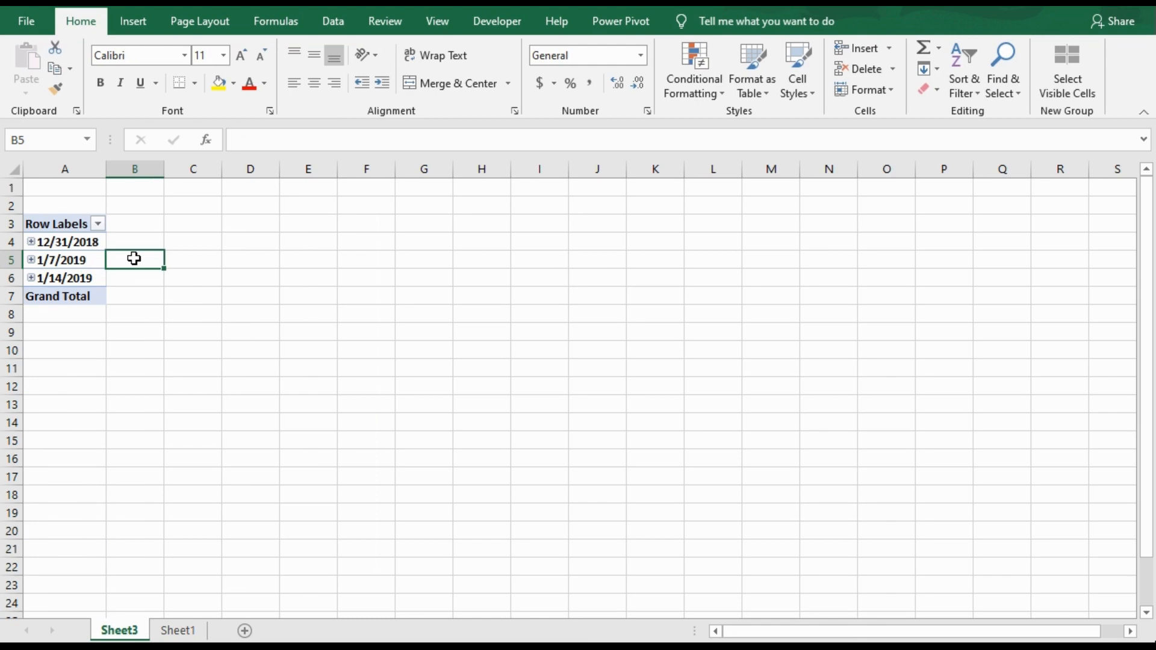
left_click(77, 260)
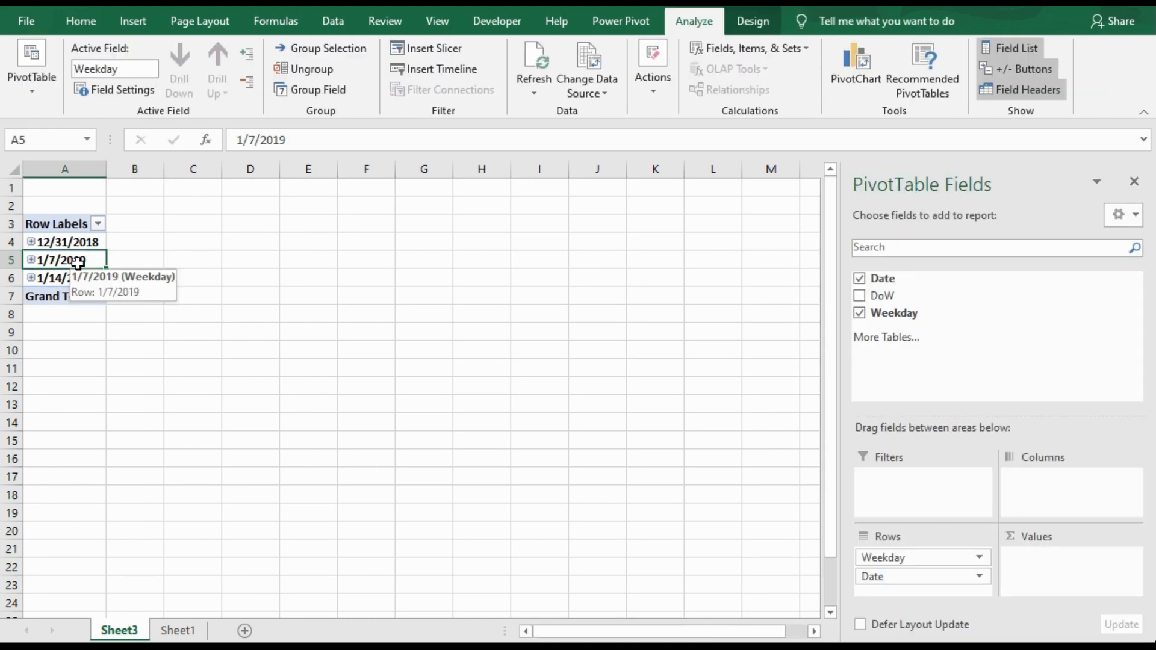
Step: Return to Sheet1 and inspect the formula in G4 of the DoW column
left_click(178, 631)
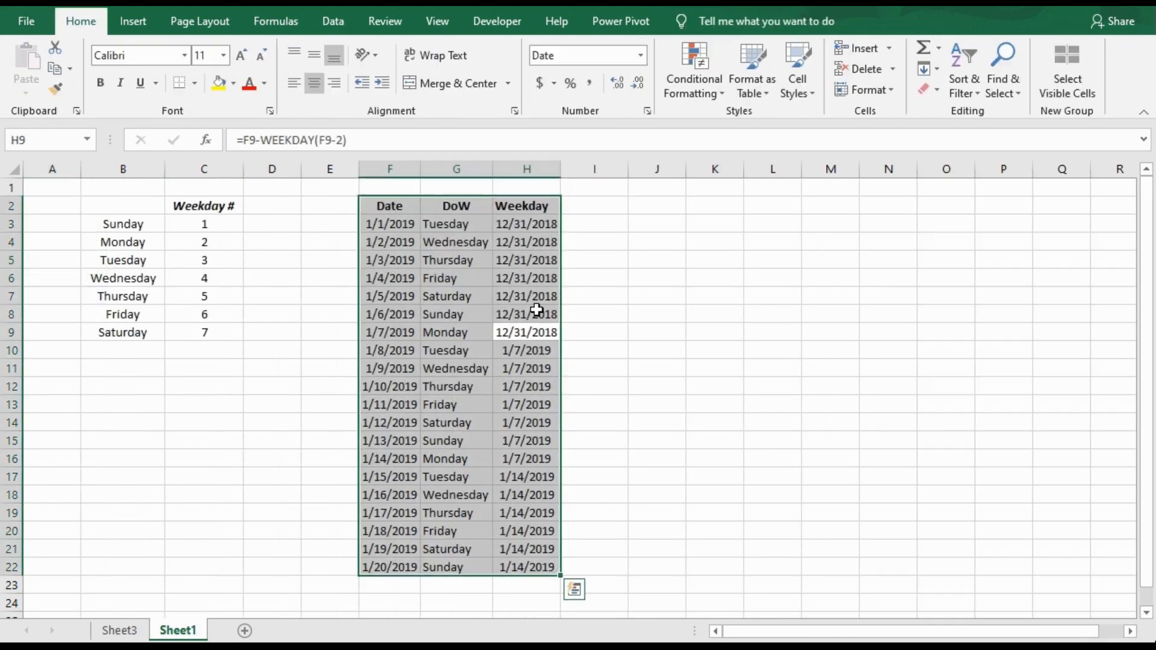
left_click_drag(468, 241, 468, 260)
left_click(467, 236)
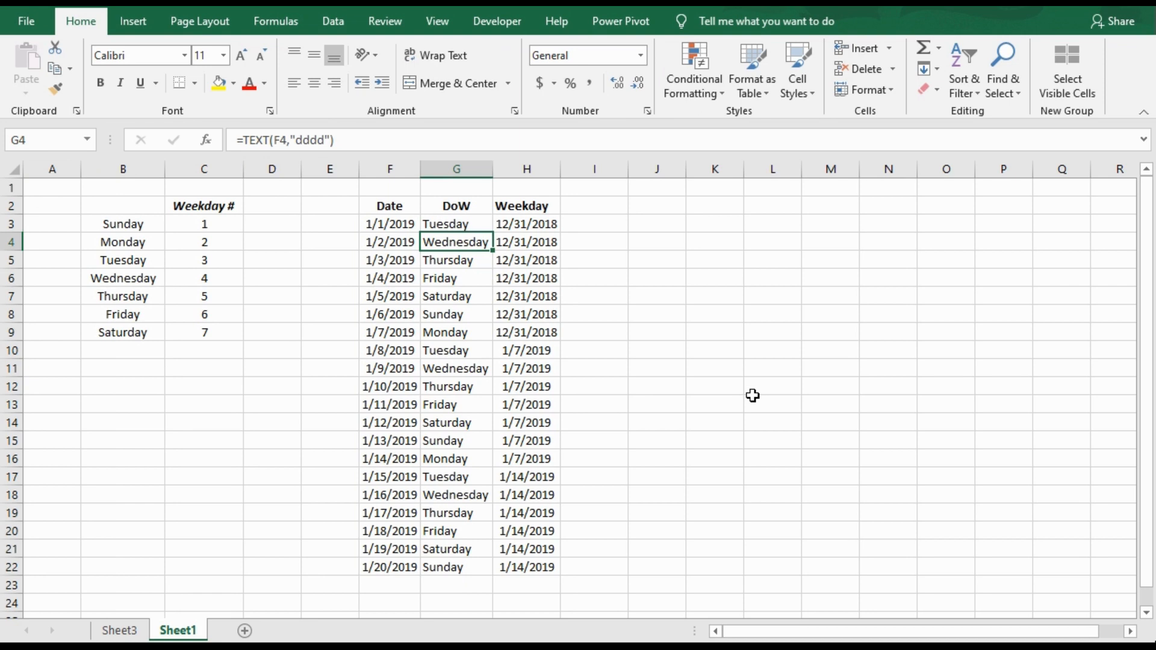